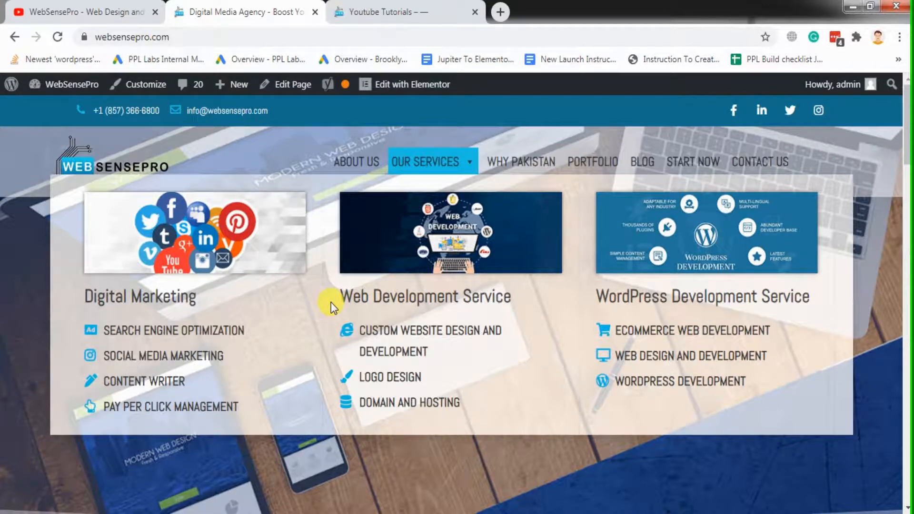
Open the Youtube Tutorials site's WordPress dashboard at websensepro.com/youtube/wp-admin in a new browser tab, reusing the site's address
{"action": "left_click", "coordinate": [395, 11]}
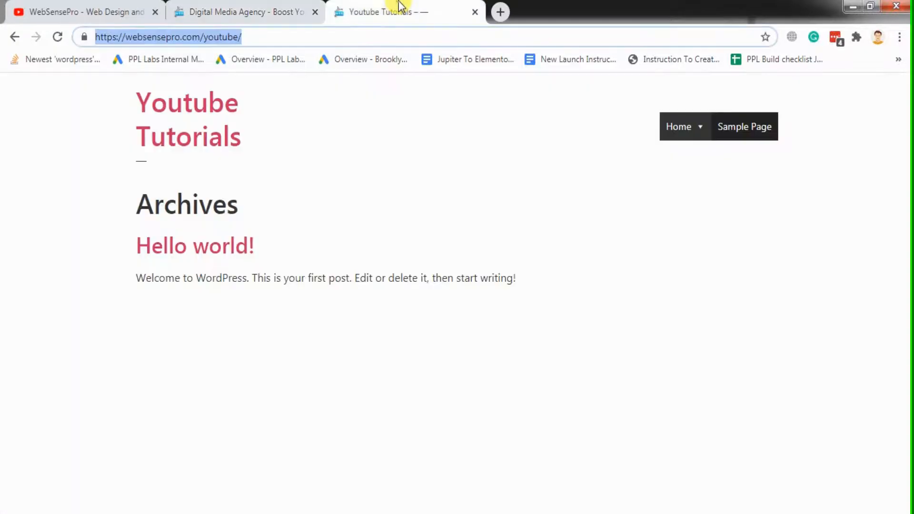
{"action": "left_click", "coordinate": [376, 36]}
{"action": "left_click_drag", "start_coordinate": [295, 37], "coordinate": [86, 45]}
{"action": "key", "text": "ctrl+c"}
{"action": "left_click", "coordinate": [273, 131]}
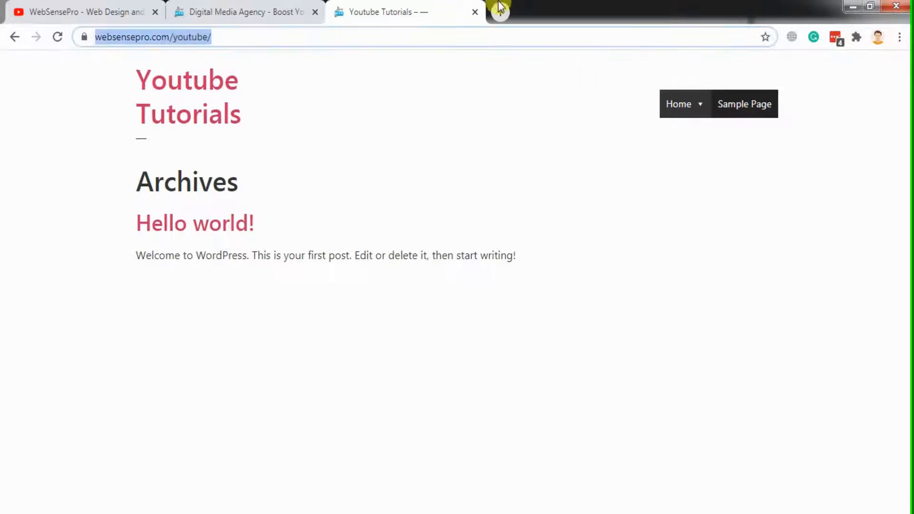
{"action": "left_click", "coordinate": [499, 7]}
{"action": "key", "text": "ctrl+v"}
{"action": "type", "text": "wp-admi"}
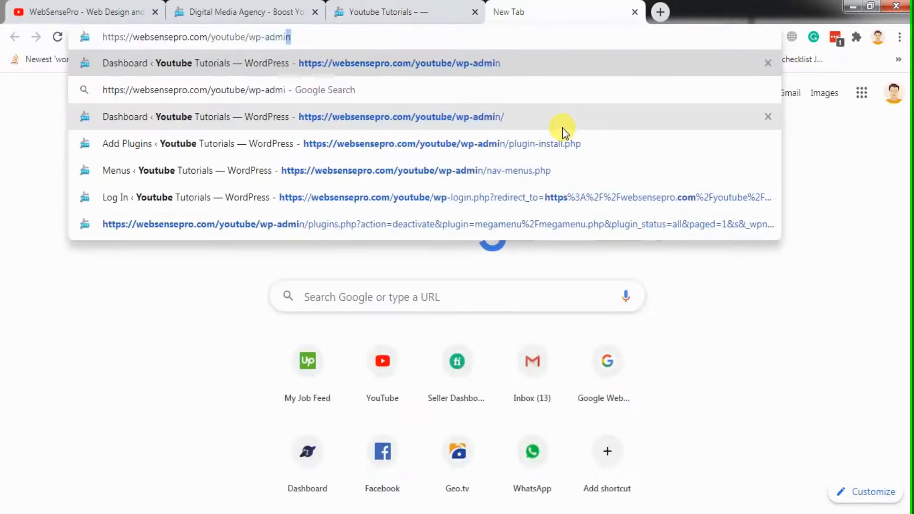
{"action": "key", "text": "Return"}
{"action": "left_click", "coordinate": [376, 7]}
{"action": "left_click", "coordinate": [537, 5]}
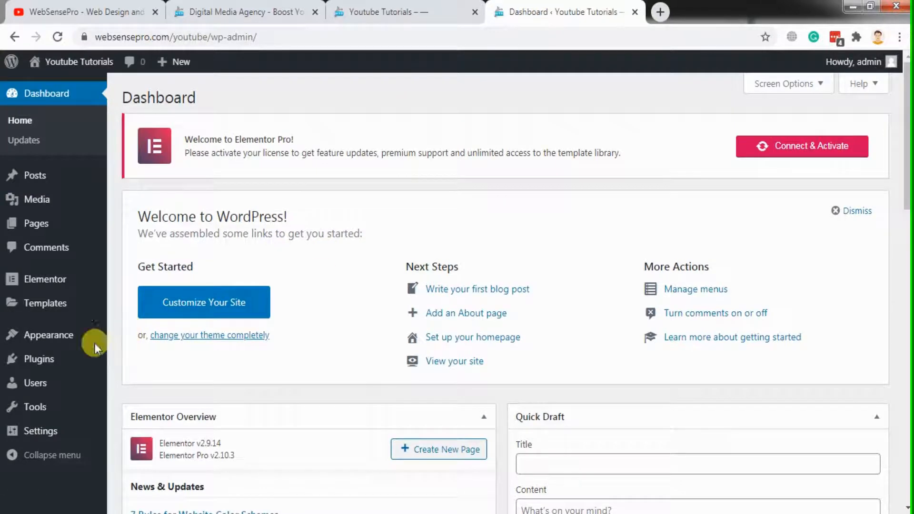
Find the Max Mega Menu plugin in the WordPress plugin directory, then install and activate it
{"action": "mouse_move", "coordinate": [41, 358]}
{"action": "left_click", "coordinate": [138, 360]}
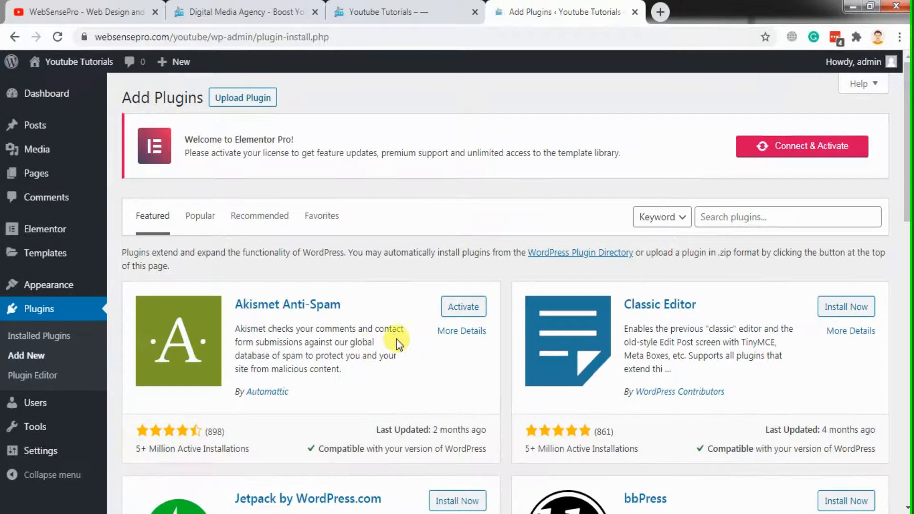
{"action": "left_click", "coordinate": [738, 221]}
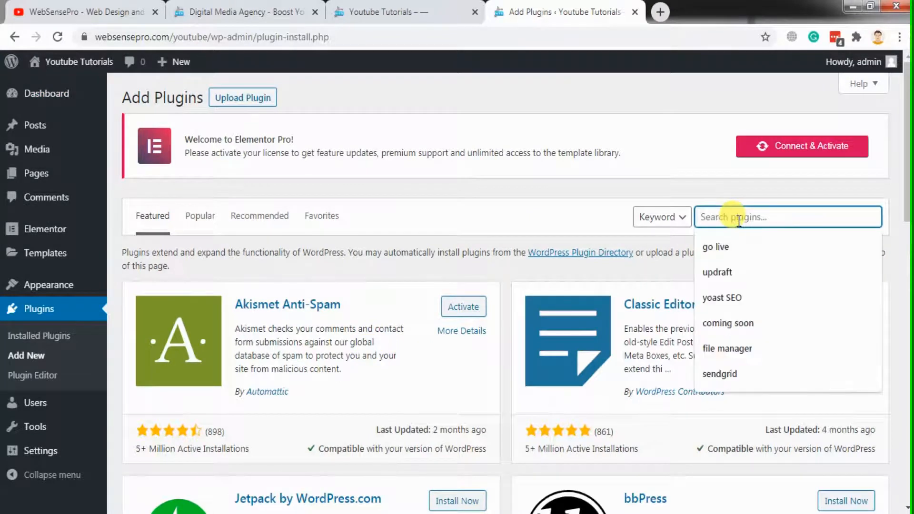
{"action": "type", "text": "max me"}
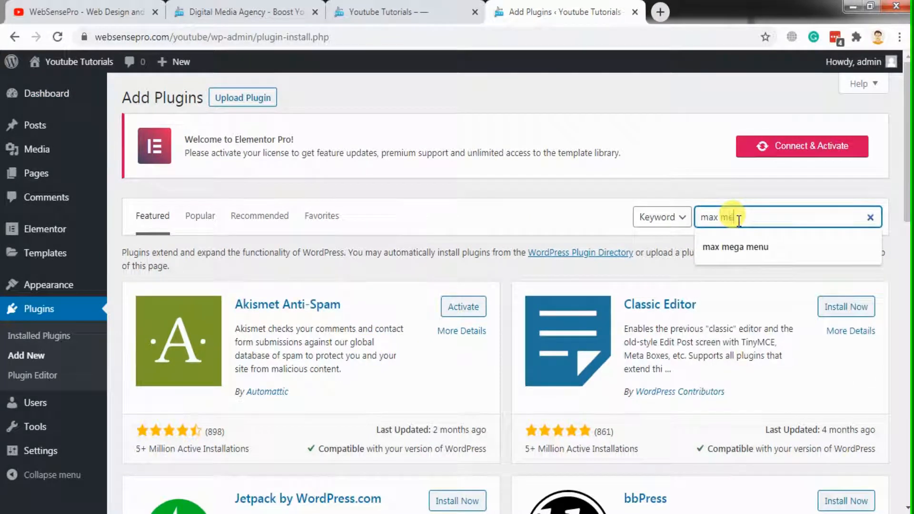
{"action": "type", "text": "g"}
{"action": "key", "text": "Down"}
{"action": "key", "text": "Return"}
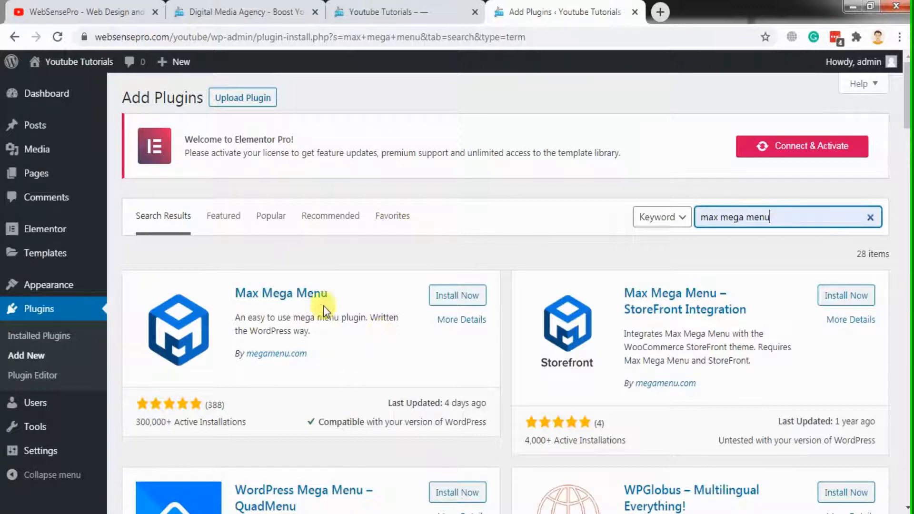
{"action": "left_click", "coordinate": [453, 295]}
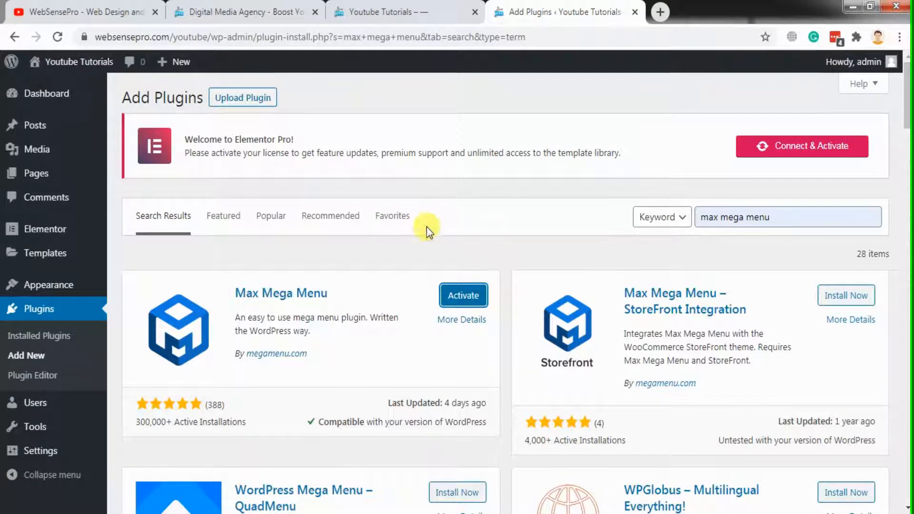
{"action": "left_click", "coordinate": [458, 293]}
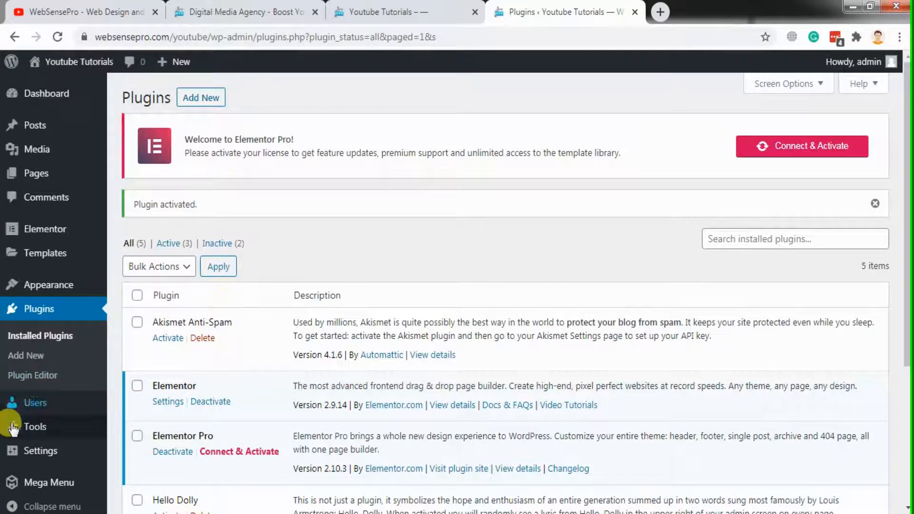
Open the menu editor of the Youtube Tutorials site and compare it with the navigation on the websensepro.com homepage
{"action": "mouse_move", "coordinate": [48, 295]}
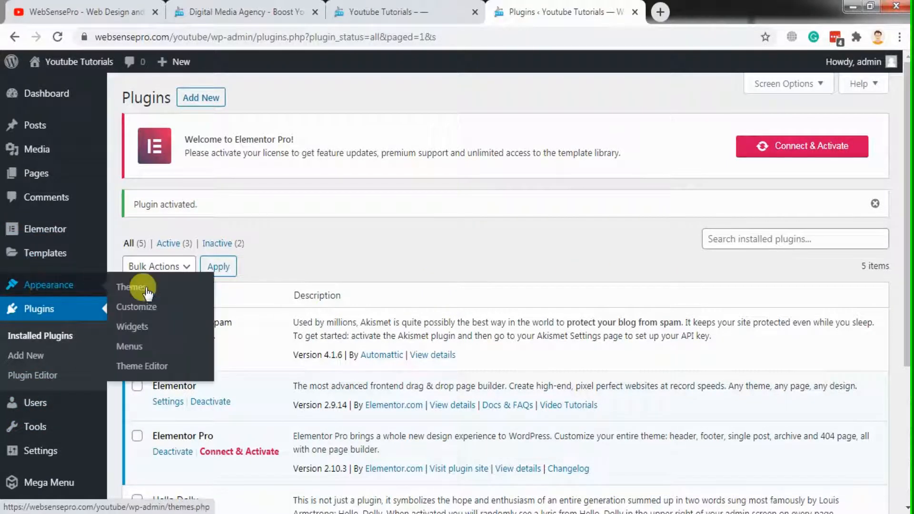
{"action": "left_click", "coordinate": [135, 341]}
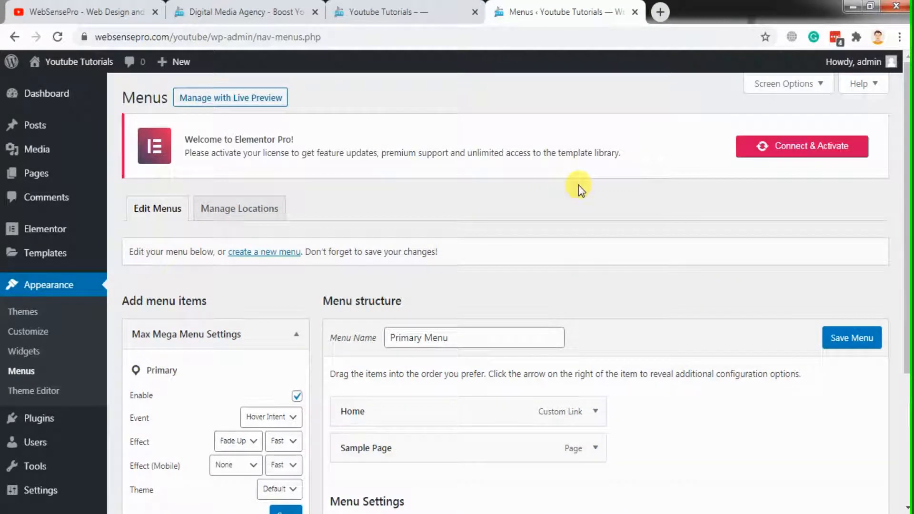
{"action": "left_click", "coordinate": [205, 8]}
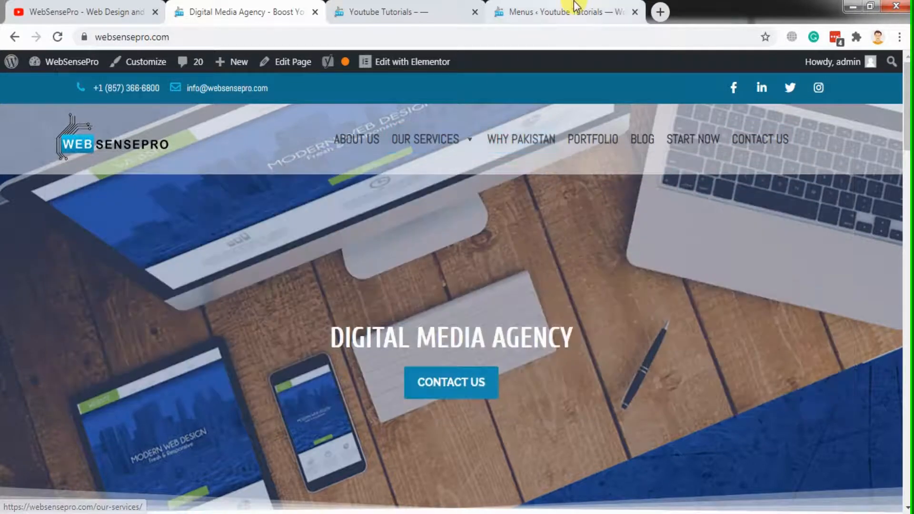
{"action": "left_click", "coordinate": [576, 7]}
Remove the Sample Page and Home items from the Primary Menu structure
{"action": "scroll", "coordinate": [745, 395], "scroll_direction": "down", "scroll_amount": 1}
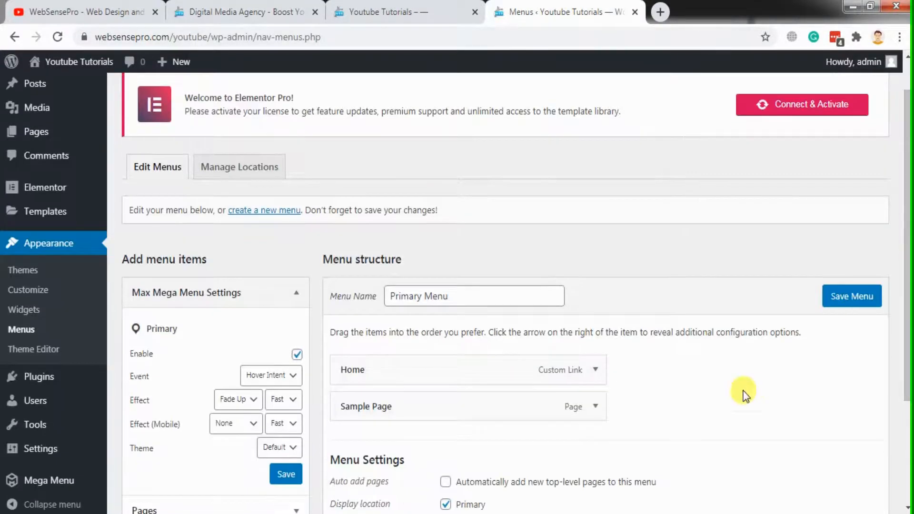
{"action": "left_click", "coordinate": [594, 405]}
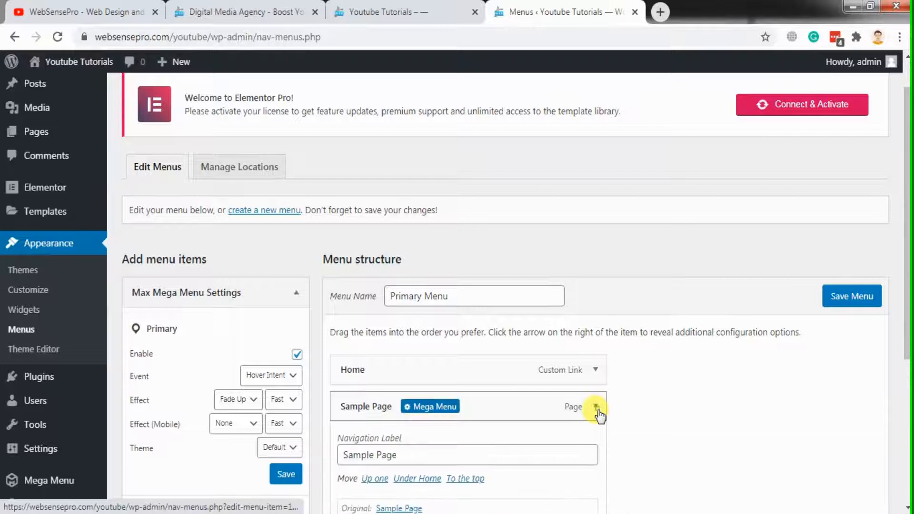
{"action": "left_click", "coordinate": [595, 407]}
{"action": "scroll", "coordinate": [713, 418], "scroll_direction": "down", "scroll_amount": 2}
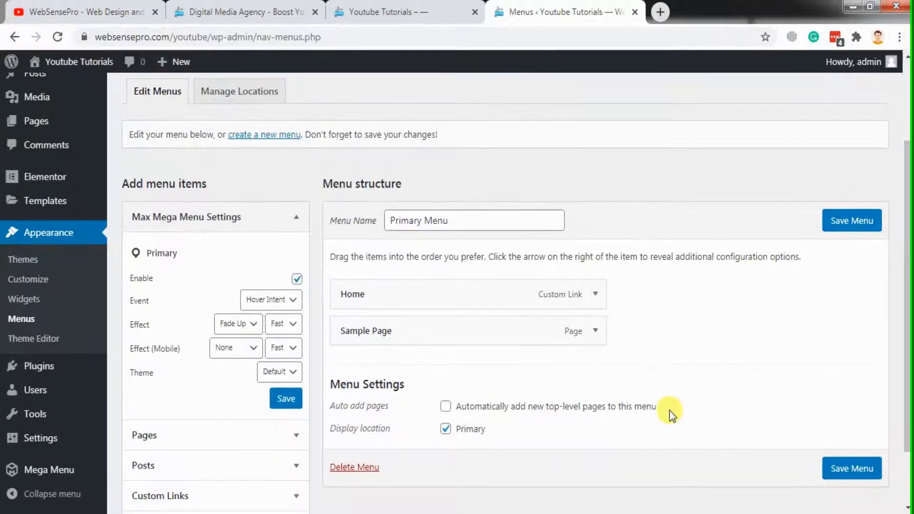
{"action": "left_click", "coordinate": [595, 331]}
{"action": "scroll", "coordinate": [906, 237], "scroll_direction": "down", "scroll_amount": 1}
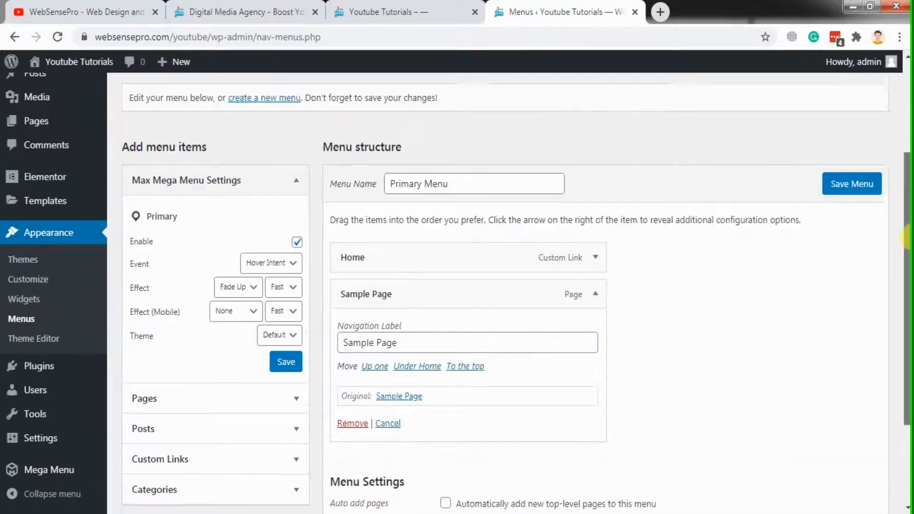
{"action": "left_click", "coordinate": [351, 408]}
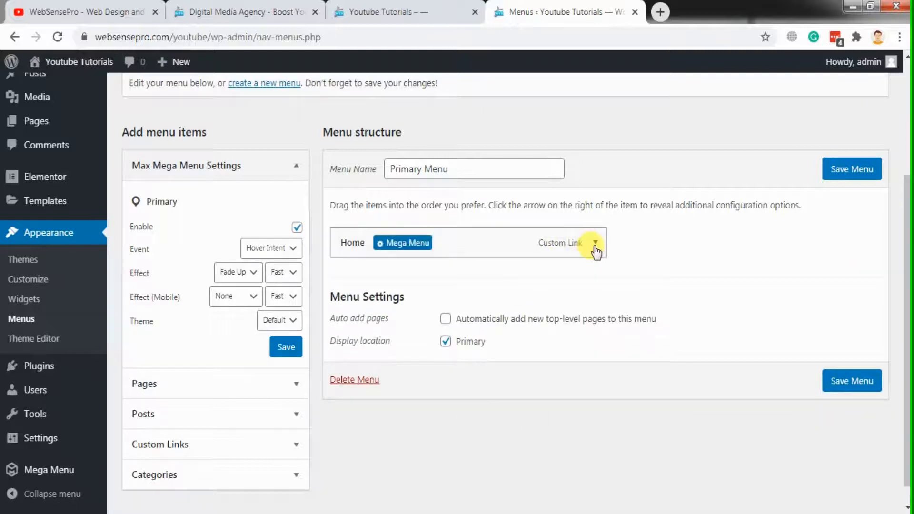
{"action": "left_click", "coordinate": [595, 244]}
{"action": "left_click", "coordinate": [352, 369]}
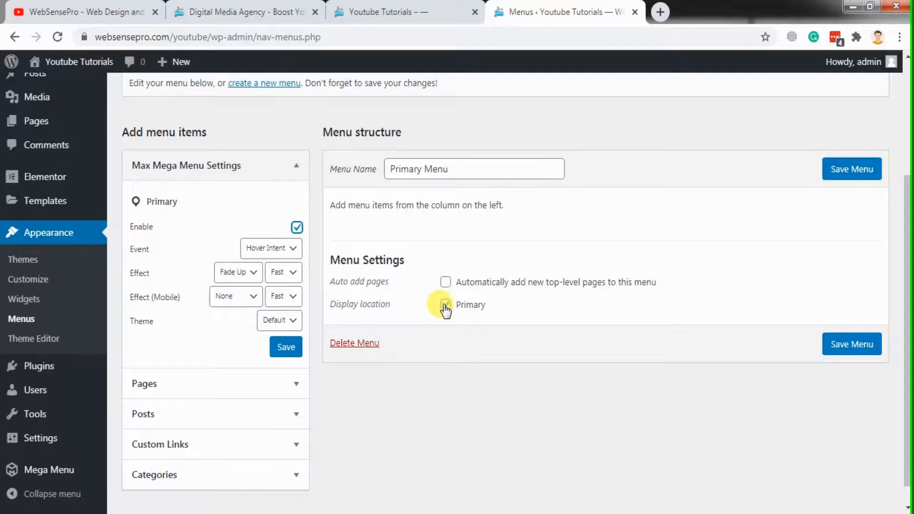
Look at the Our Services mega menu on the websensepro.com homepage as a reference, and return to the menu editor
{"action": "left_click", "coordinate": [276, 13]}
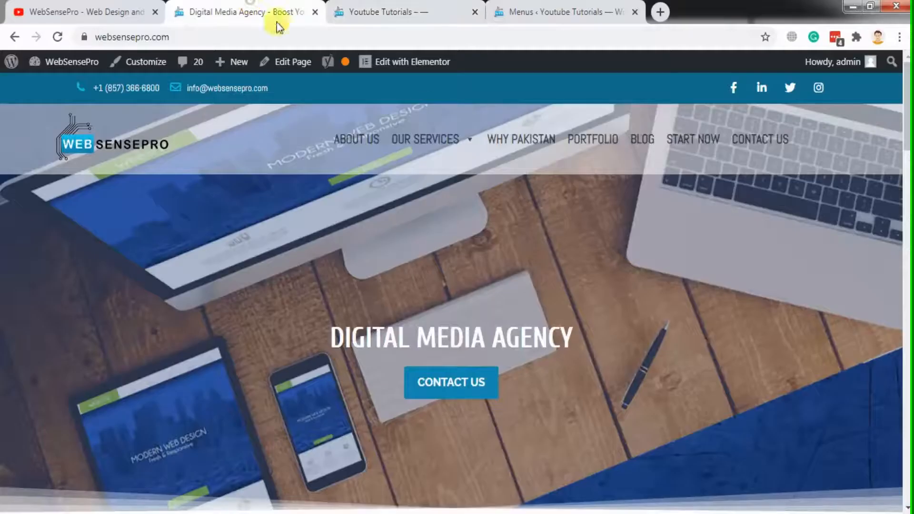
{"action": "mouse_move", "coordinate": [422, 143]}
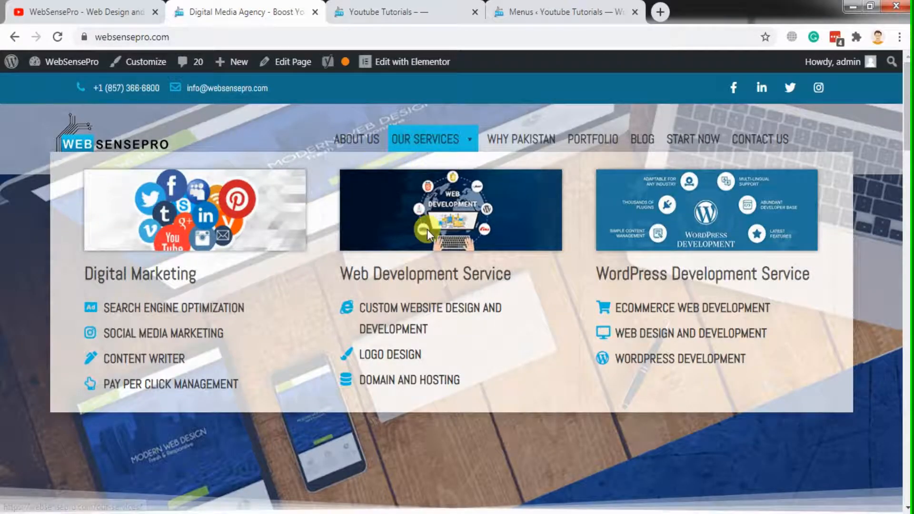
{"action": "left_click", "coordinate": [512, 10]}
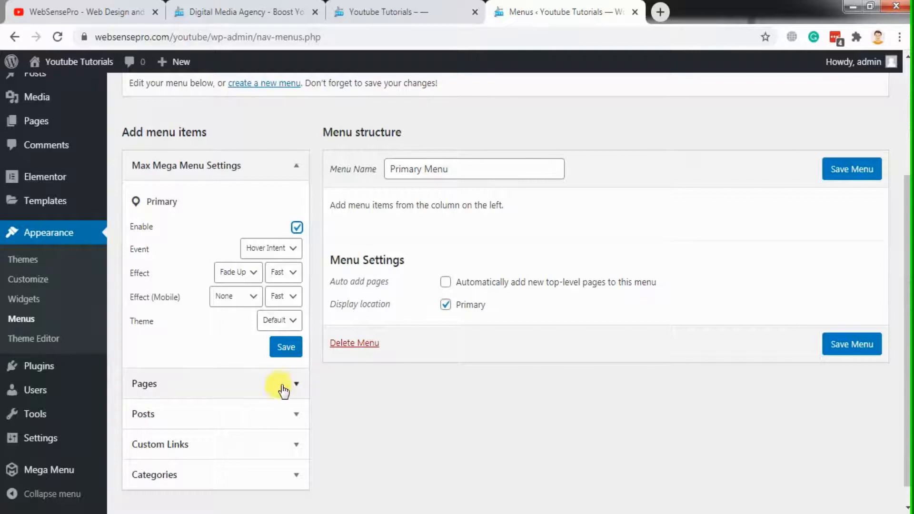
Add a custom link with the text "Sample Mega Menu" and no URL to the Primary Menu
{"action": "left_click", "coordinate": [286, 448]}
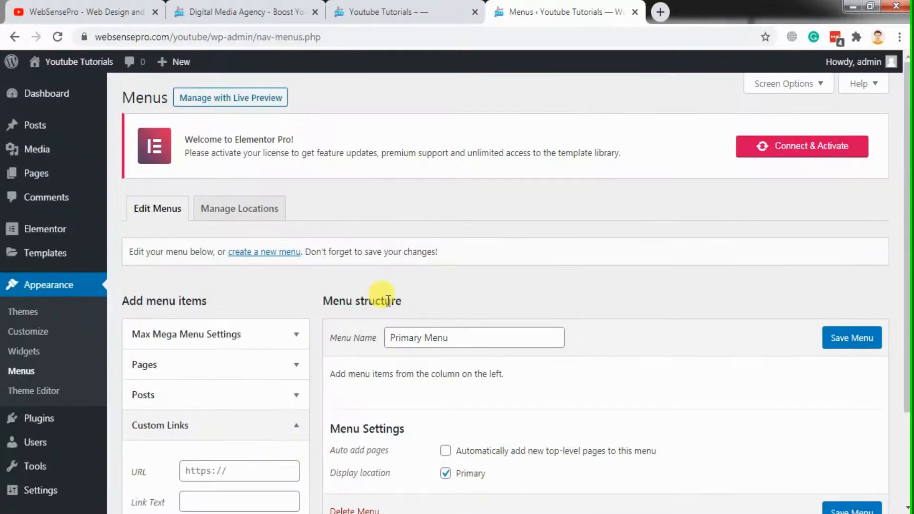
{"action": "scroll", "coordinate": [450, 307], "scroll_direction": "down", "scroll_amount": 3}
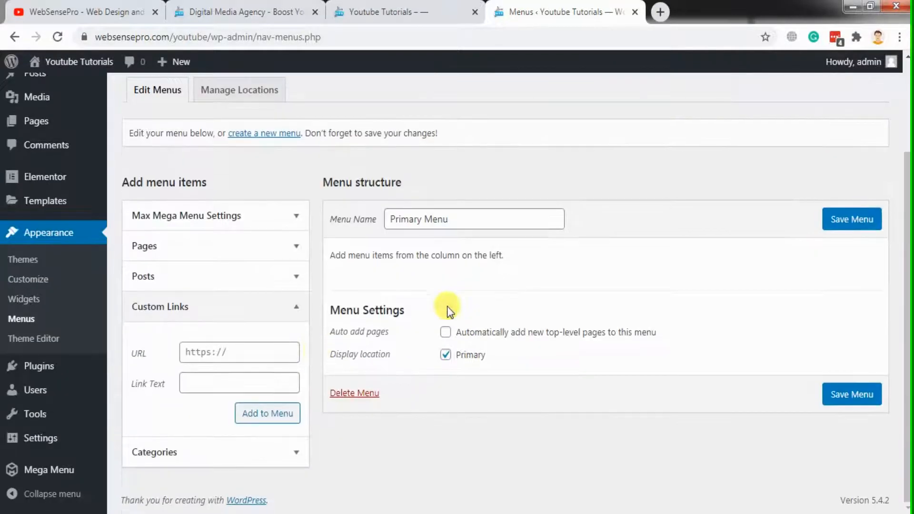
{"action": "left_click", "coordinate": [233, 383]}
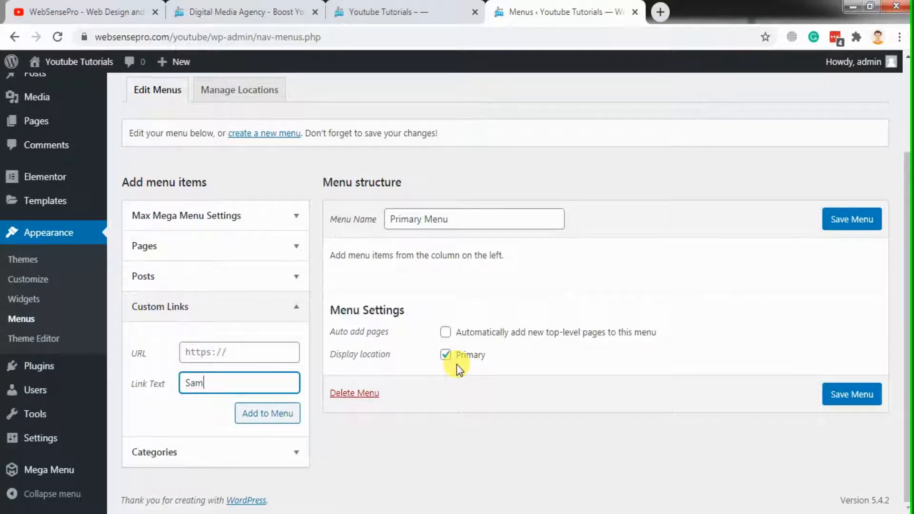
{"action": "type", "text": "Sample Mega Menu"}
{"action": "key", "text": "shift+Tab"}
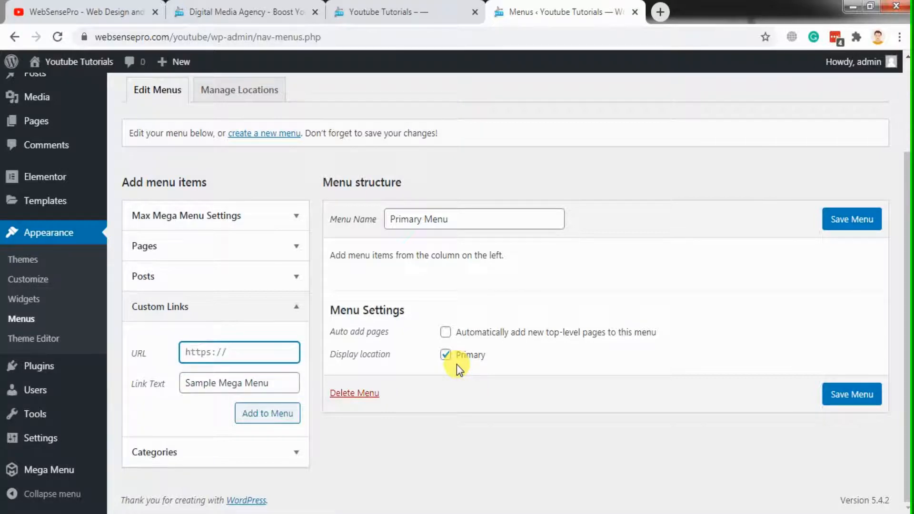
{"action": "left_click", "coordinate": [291, 419]}
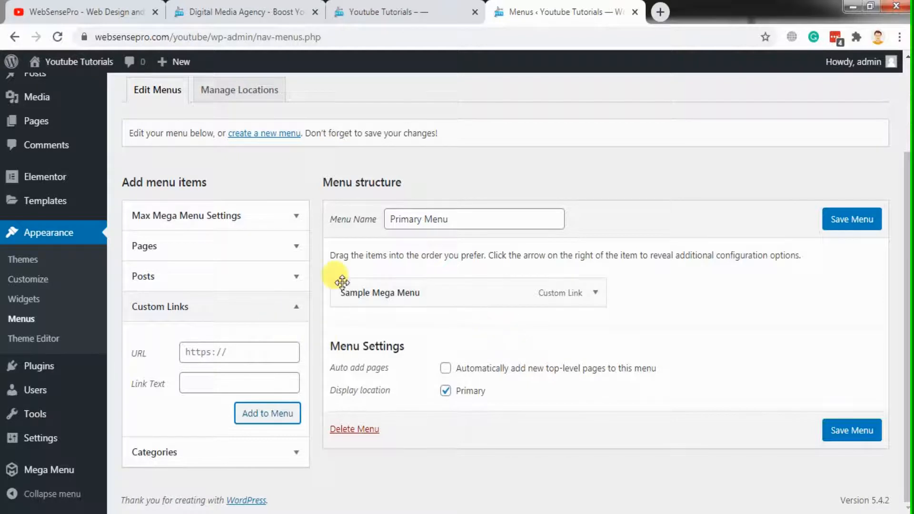
Try to open the mega menu options of the Sample Mega Menu item, and save the Primary Menu
{"action": "mouse_move", "coordinate": [415, 282]}
{"action": "left_click", "coordinate": [458, 294]}
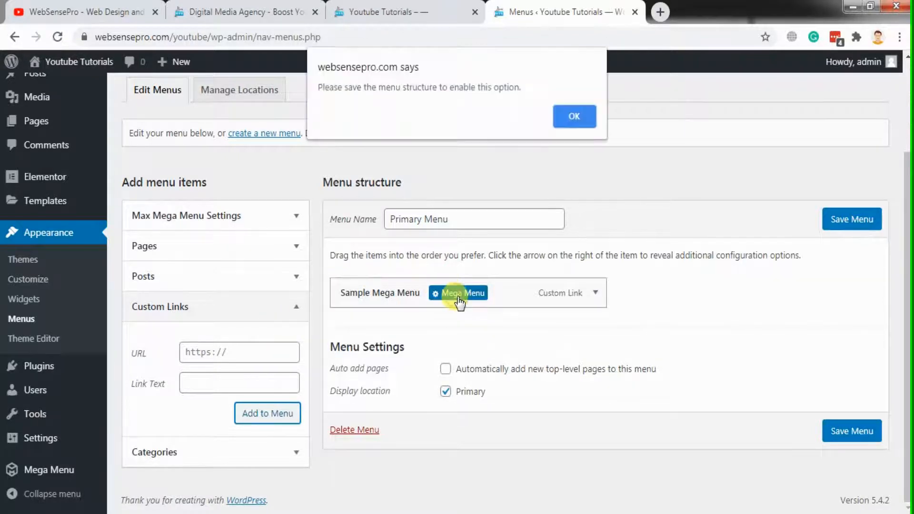
{"action": "left_click", "coordinate": [583, 122]}
{"action": "left_click", "coordinate": [834, 232]}
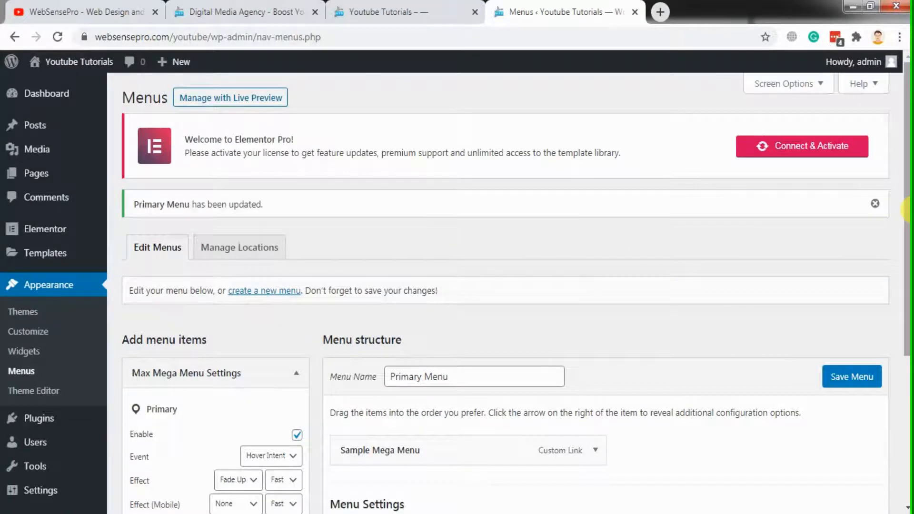
Set the Sample Mega Menu item's sub menu display mode to Mega Menu - Standard Layout and add an Elementor Library widget
{"action": "scroll", "coordinate": [906, 209], "scroll_direction": "down", "scroll_amount": 2}
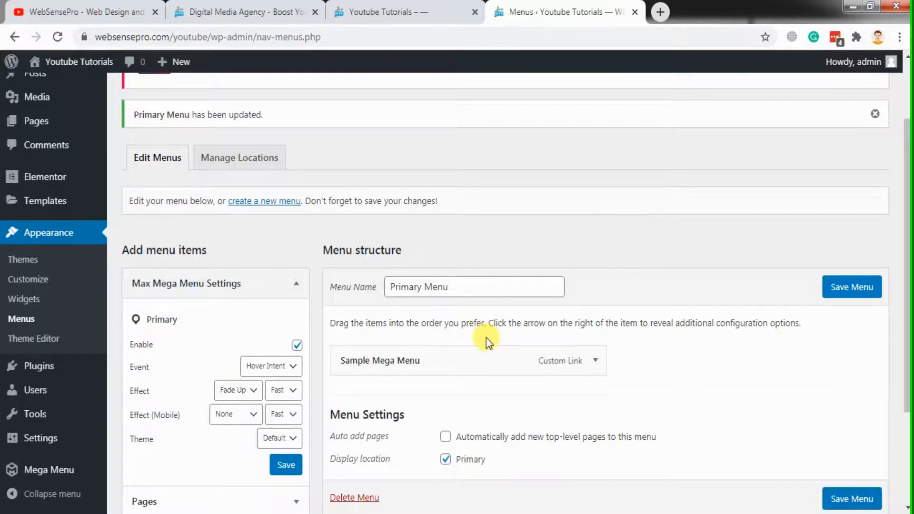
{"action": "mouse_move", "coordinate": [493, 360]}
{"action": "left_click", "coordinate": [466, 371]}
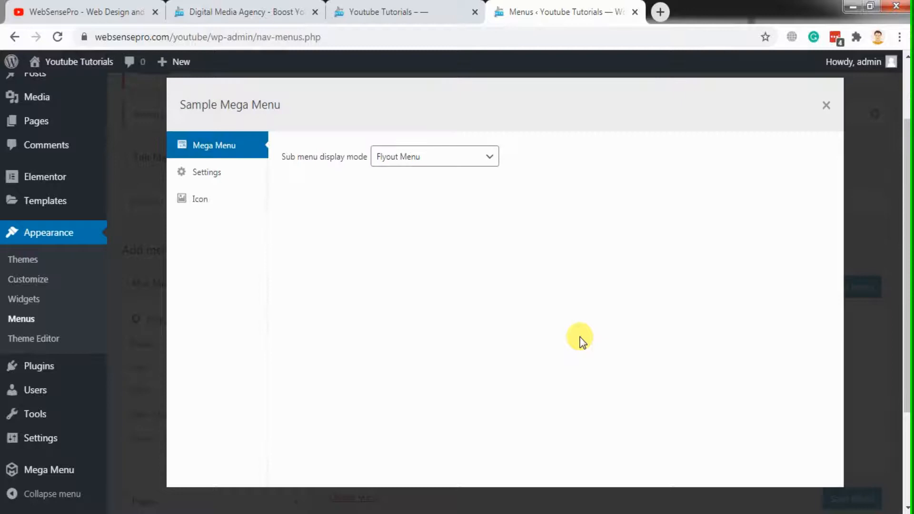
{"action": "left_click", "coordinate": [436, 157]}
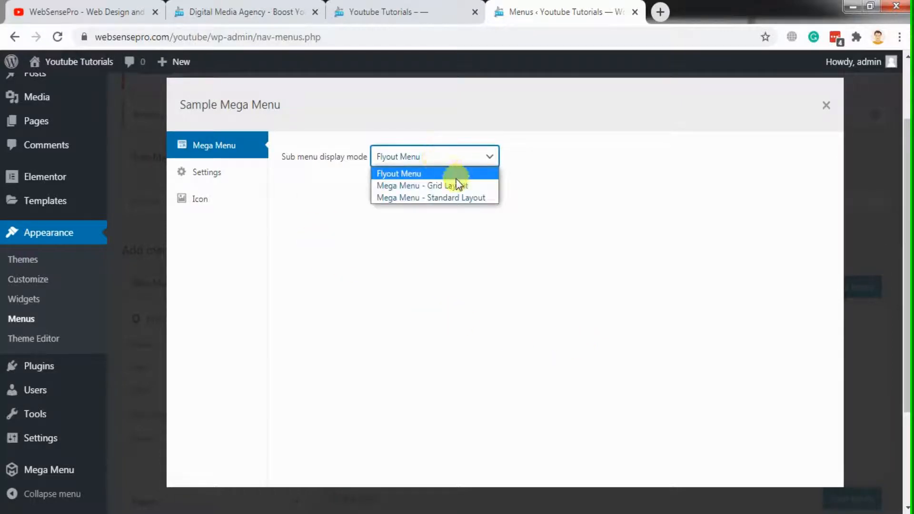
{"action": "left_click", "coordinate": [465, 199]}
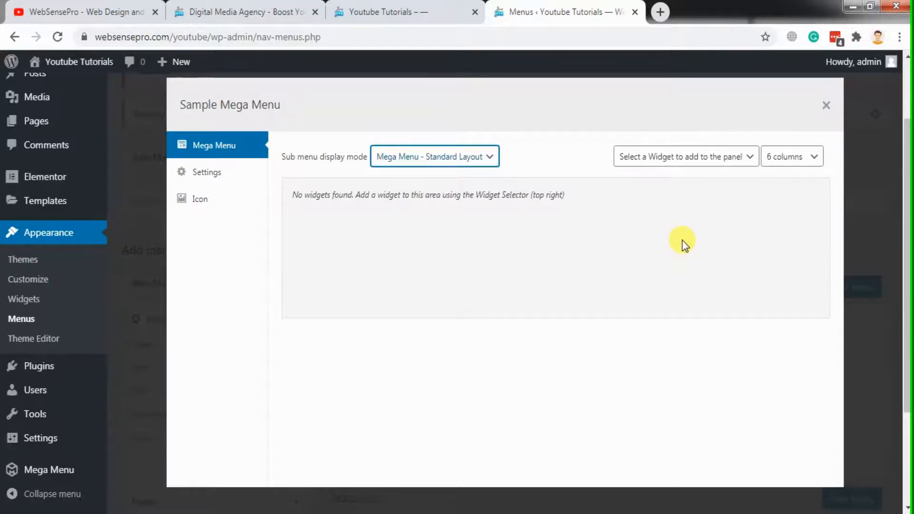
{"action": "left_click", "coordinate": [741, 159]}
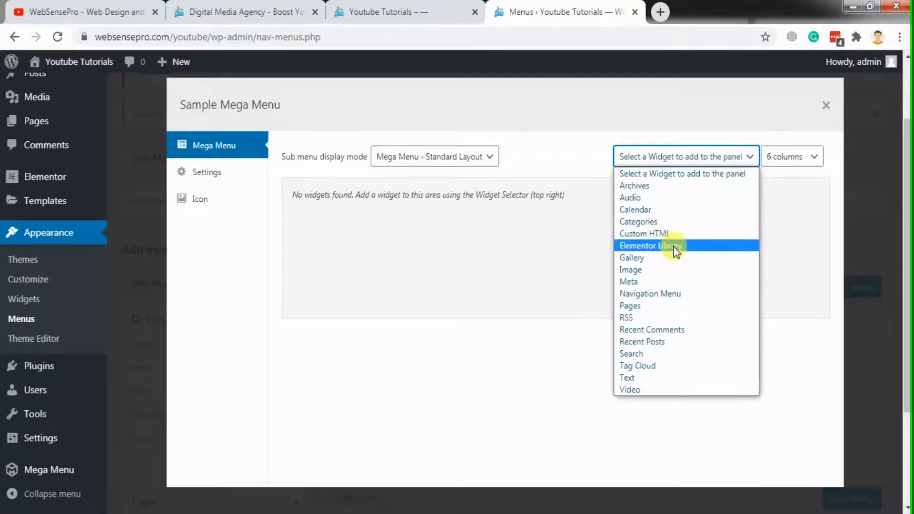
{"action": "left_click", "coordinate": [697, 245]}
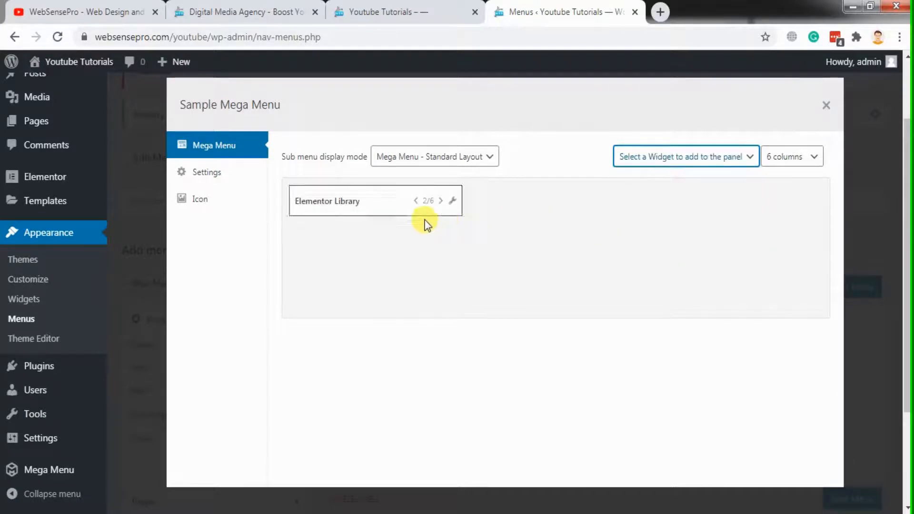
Widen the Elementor Library widget to 6/6 columns, save it, and close the Sample Mega Menu options
{"action": "left_click", "coordinate": [440, 203]}
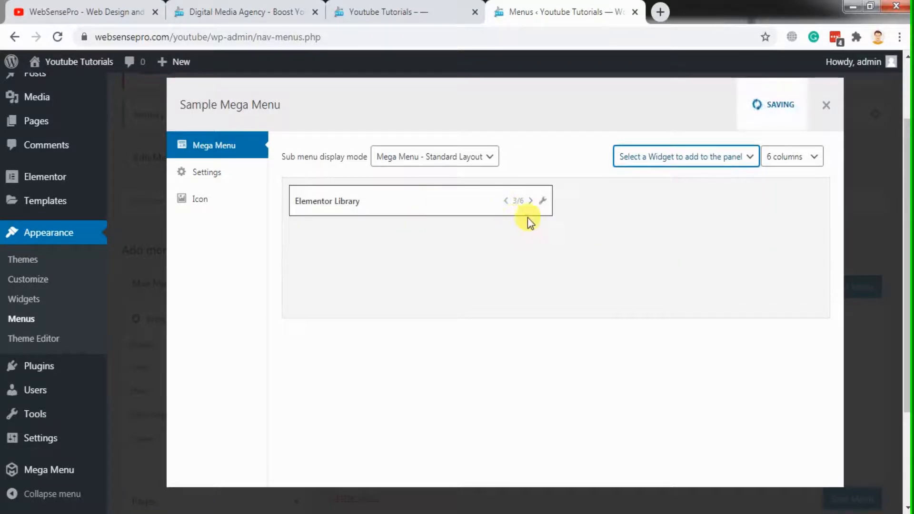
{"action": "left_click", "coordinate": [530, 202]}
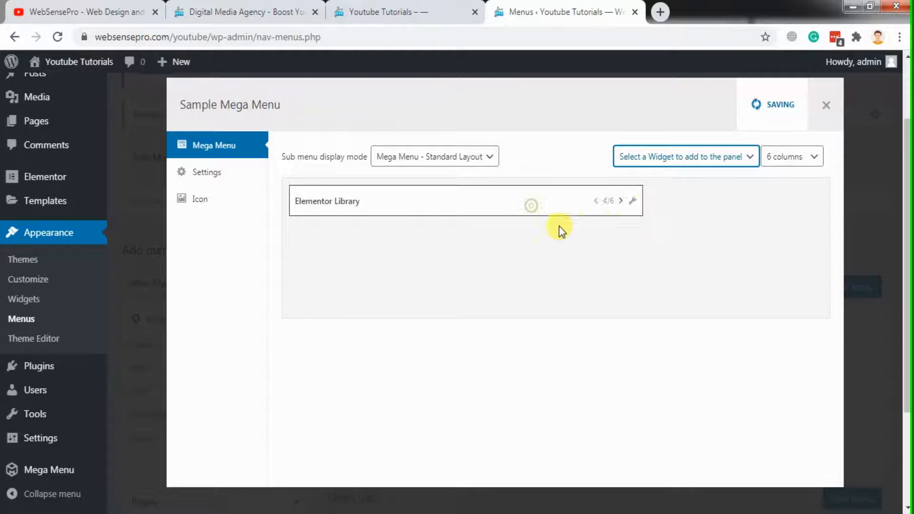
{"action": "left_click", "coordinate": [621, 201]}
{"action": "left_click", "coordinate": [713, 202]}
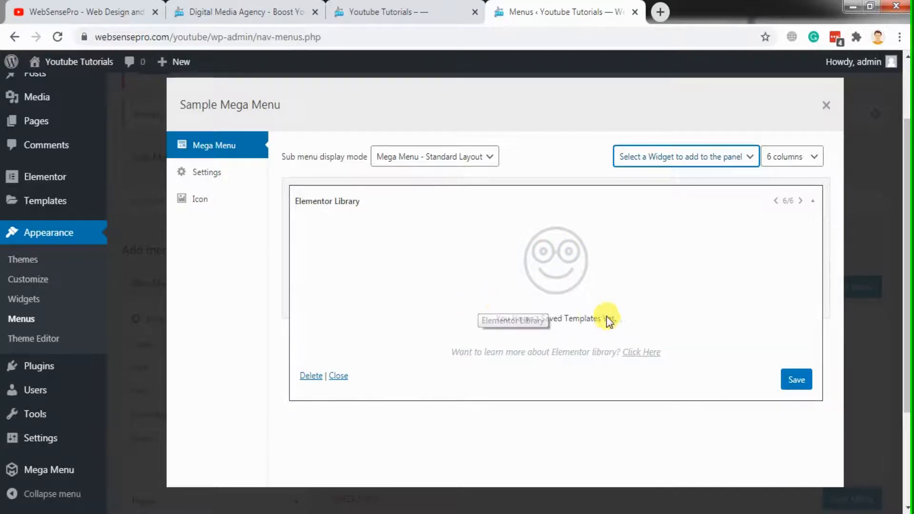
{"action": "left_click", "coordinate": [791, 378]}
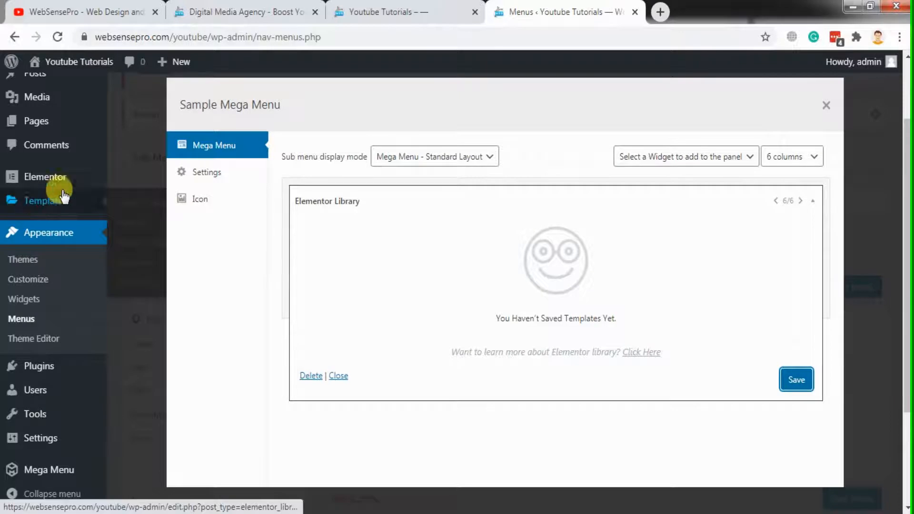
{"action": "left_click", "coordinate": [826, 106]}
Open the Saved Templates page in a new browser tab and switch to it
{"action": "mouse_move", "coordinate": [61, 193]}
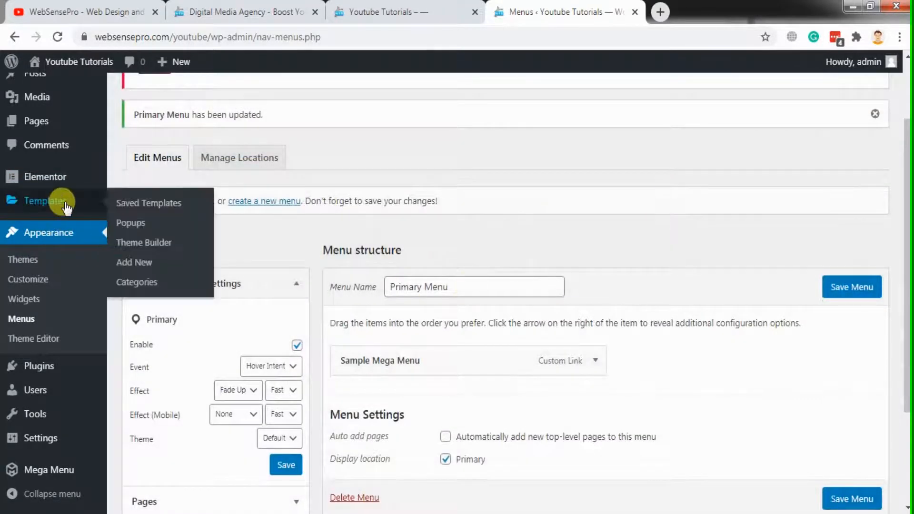
{"action": "right_click", "coordinate": [147, 211]}
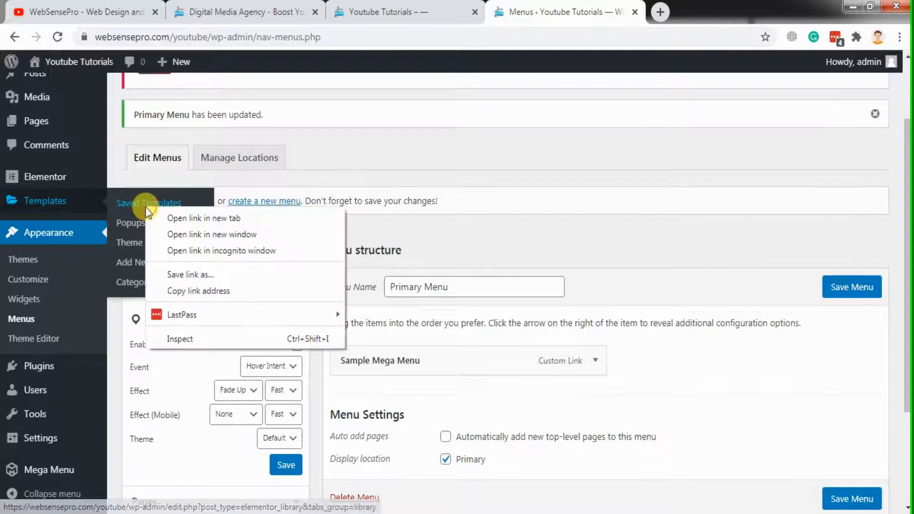
{"action": "left_click", "coordinate": [154, 216]}
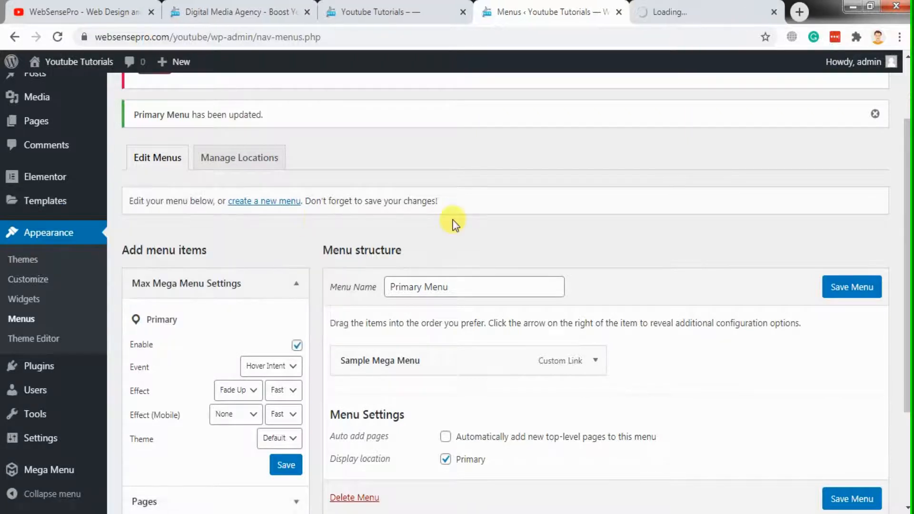
{"action": "key", "text": "ctrl+Tab"}
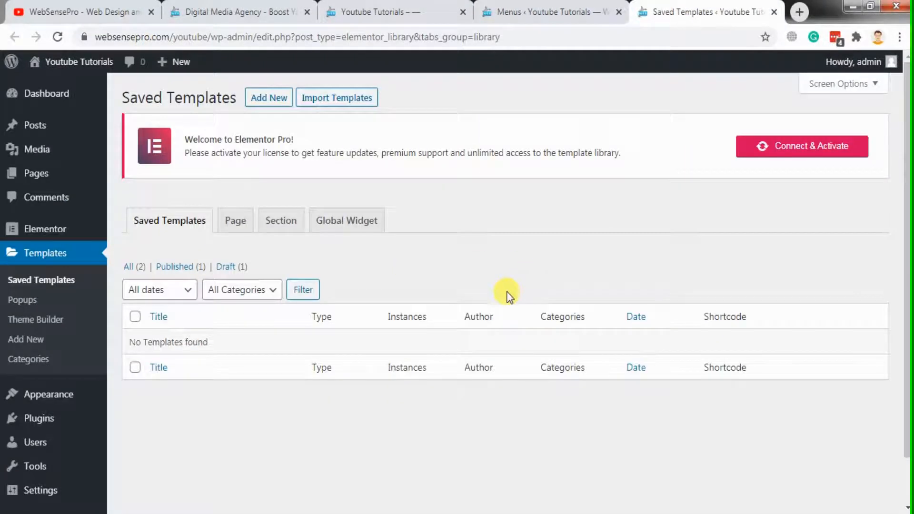
Create a Section template named "Mega Menu" and dismiss the block library in its editor
{"action": "left_click", "coordinate": [276, 100]}
{"action": "left_click", "coordinate": [537, 284]}
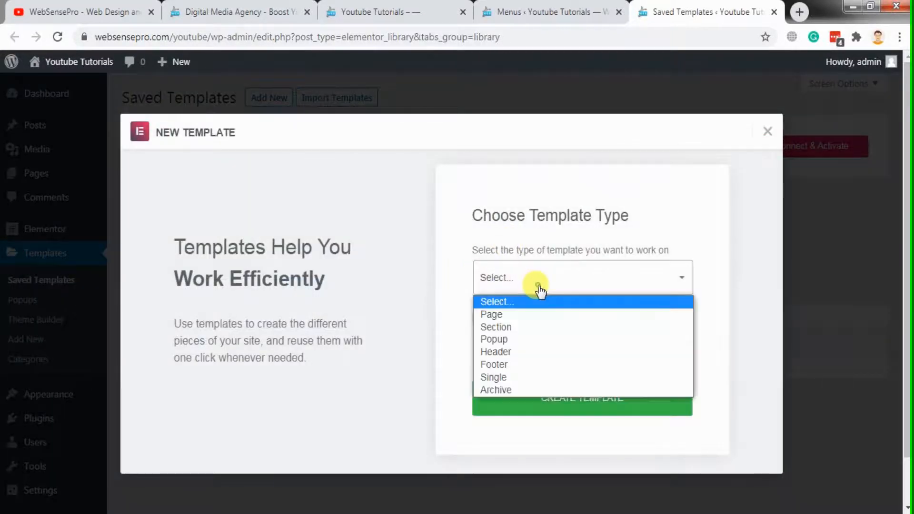
{"action": "left_click", "coordinate": [533, 329]}
{"action": "left_click", "coordinate": [527, 335]}
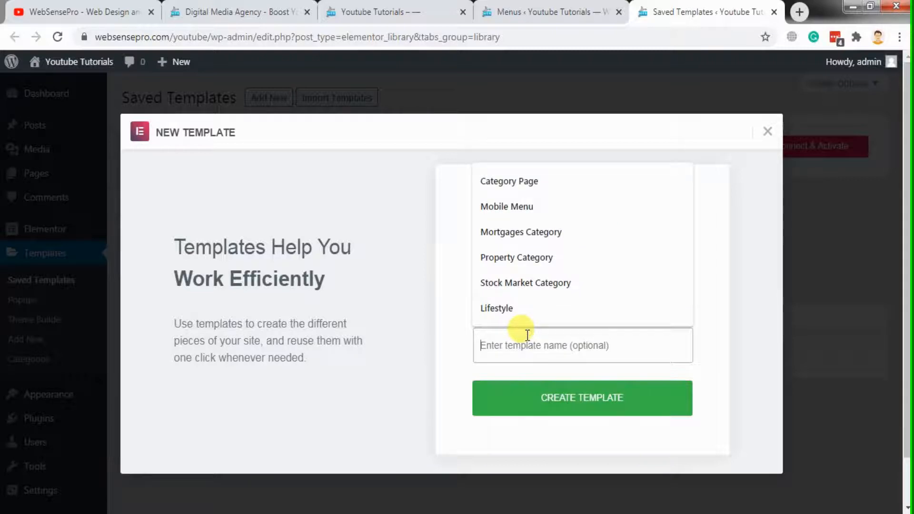
{"action": "type", "text": "Mega Menu"}
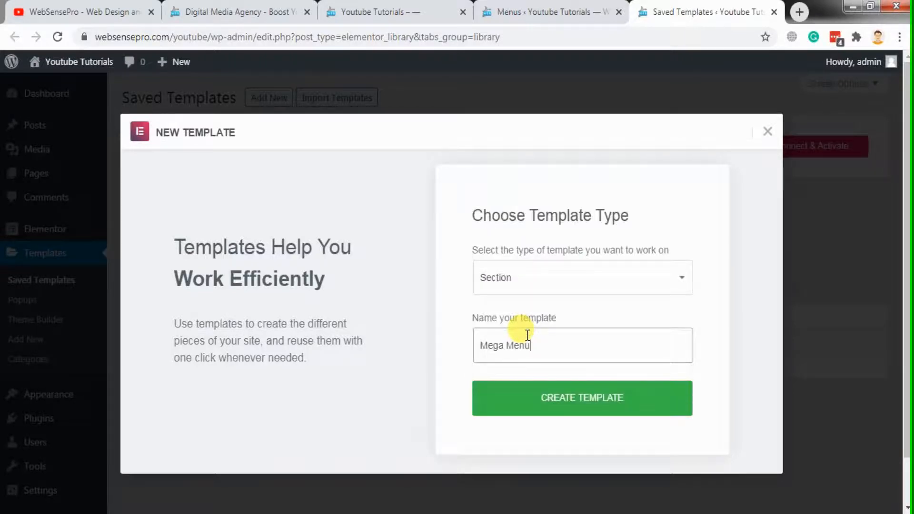
{"action": "left_click", "coordinate": [562, 395]}
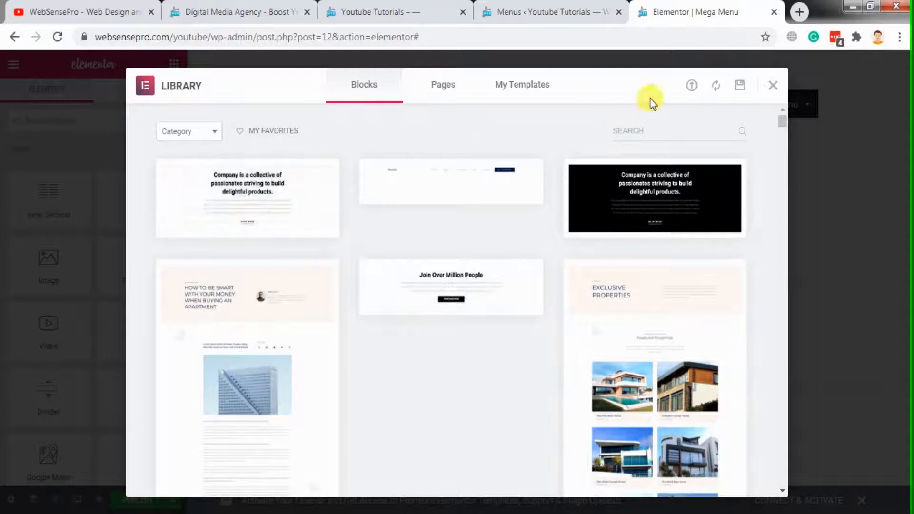
{"action": "left_click", "coordinate": [772, 88]}
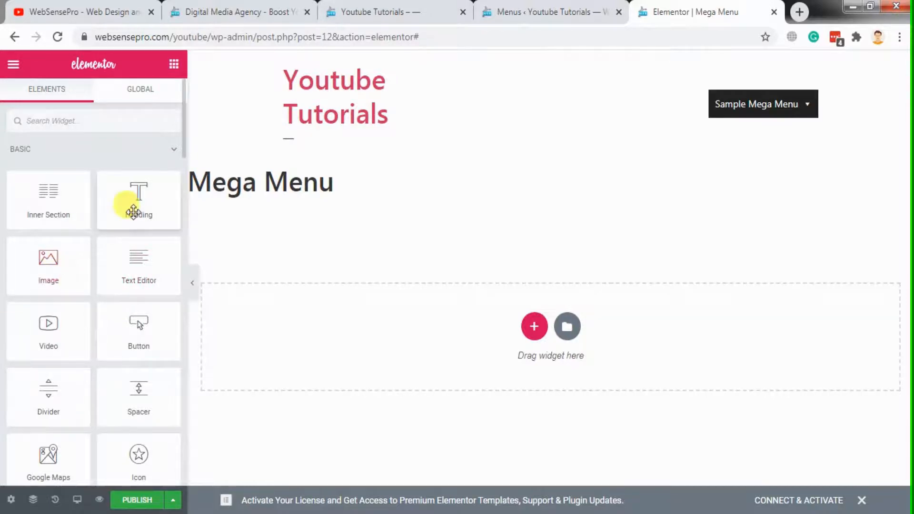
Check the column layout of the Our Services mega menu on websensepro.com and return to the template editor
{"action": "left_click", "coordinate": [304, 7]}
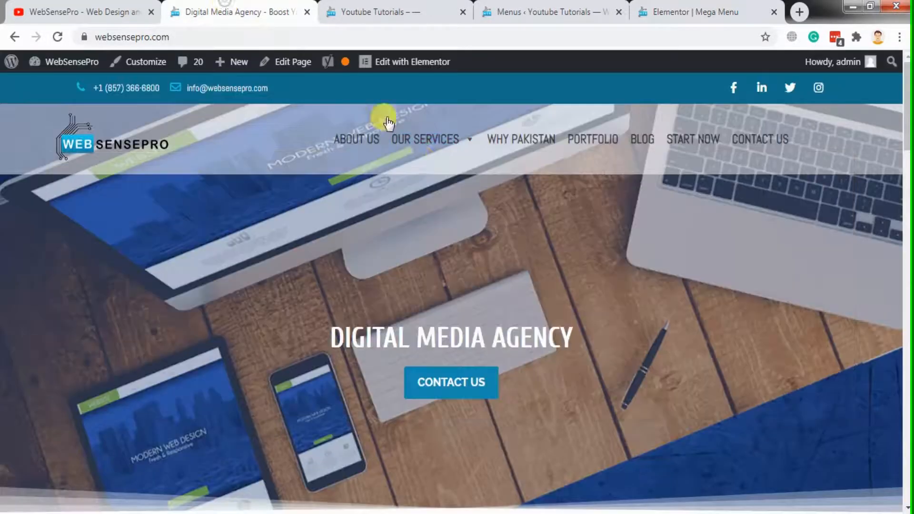
{"action": "mouse_move", "coordinate": [424, 139]}
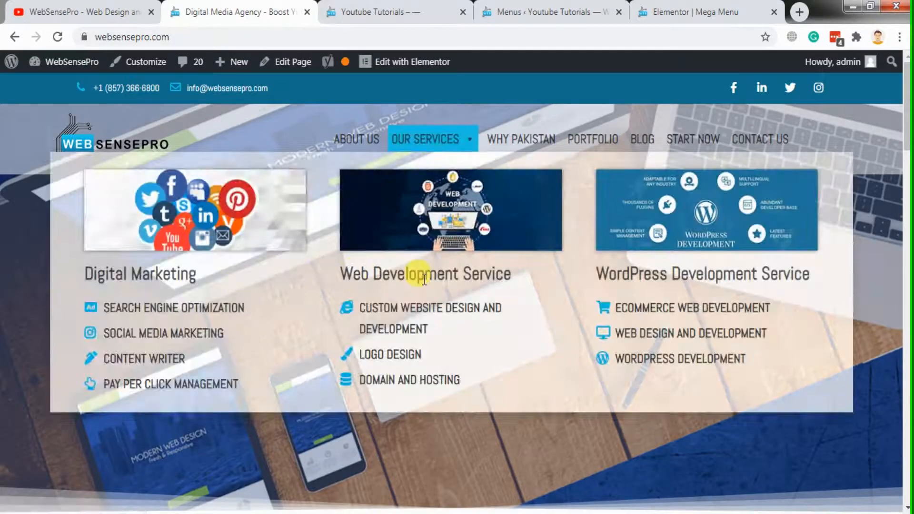
{"action": "left_click", "coordinate": [726, 6]}
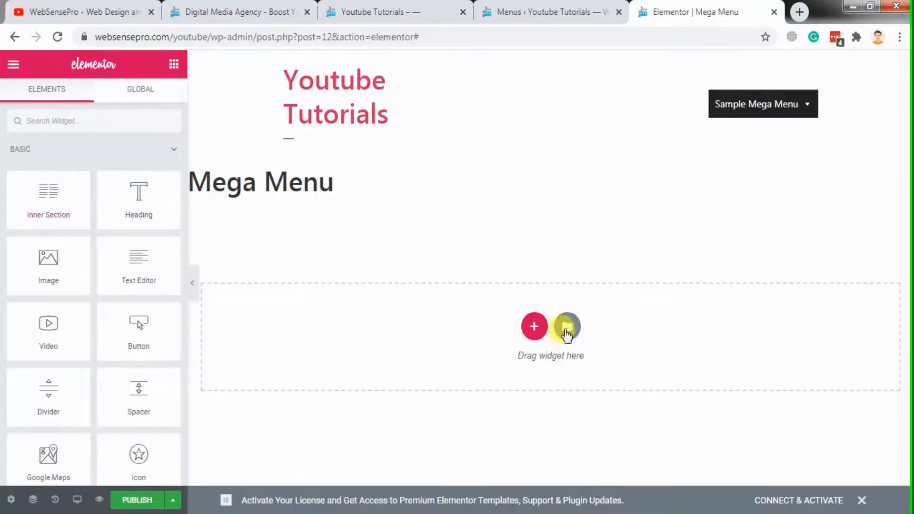
Add a section with three equal columns to the template and place a Heading widget in the first column
{"action": "left_click", "coordinate": [534, 326]}
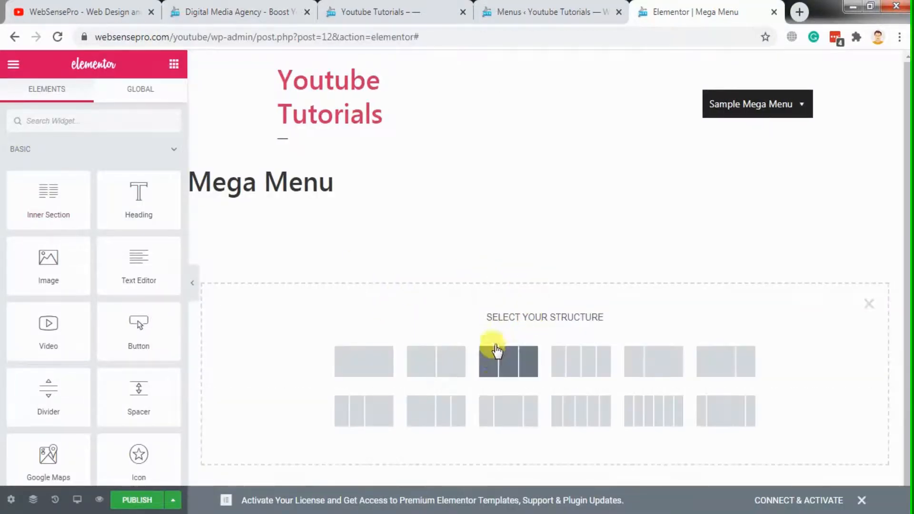
{"action": "left_click", "coordinate": [497, 362]}
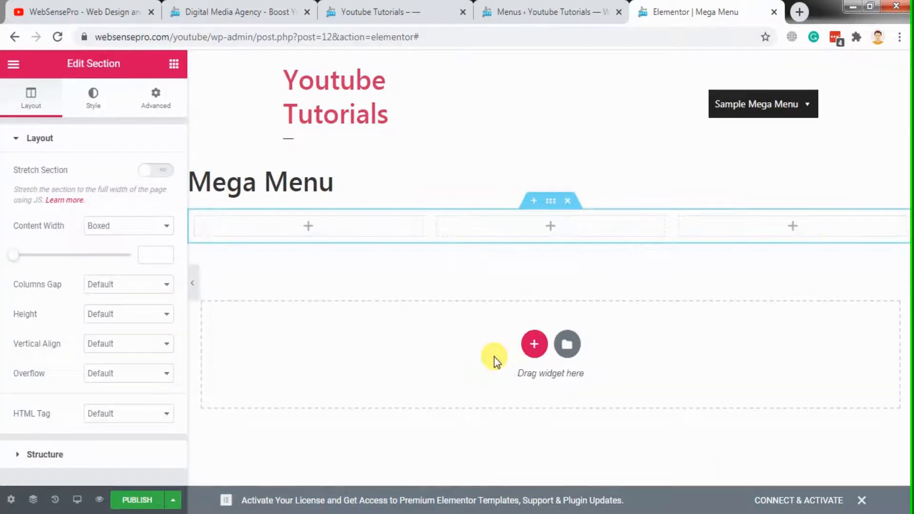
{"action": "left_click", "coordinate": [174, 64]}
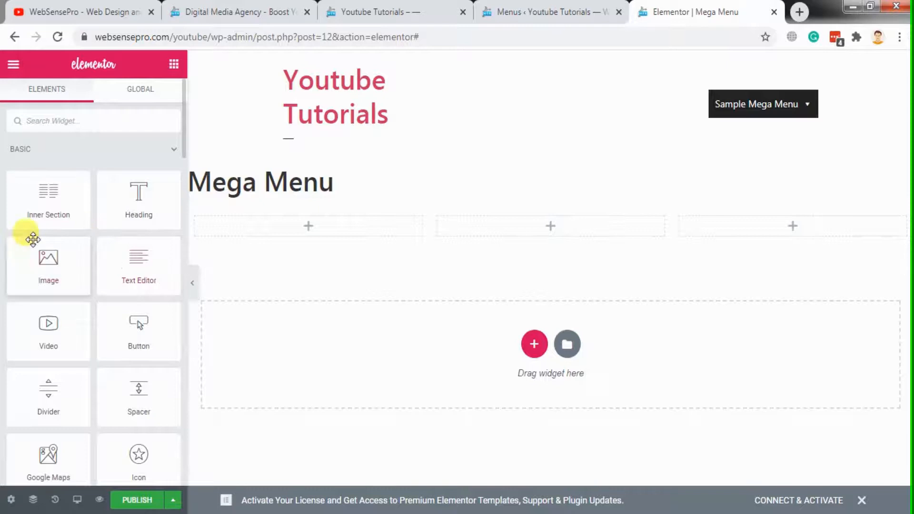
{"action": "left_click_drag", "start_coordinate": [121, 210], "coordinate": [293, 227]}
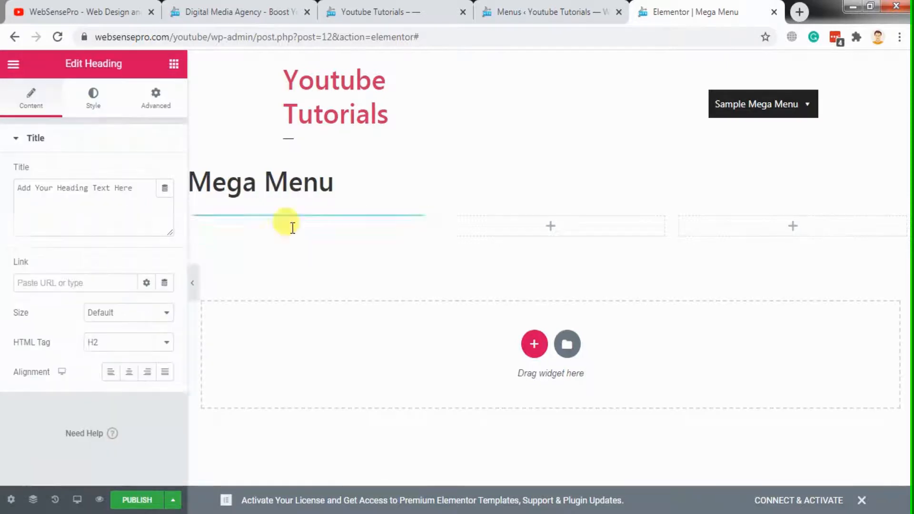
Duplicate the heading into the second and third columns, and publish the template
{"action": "right_click", "coordinate": [418, 229]}
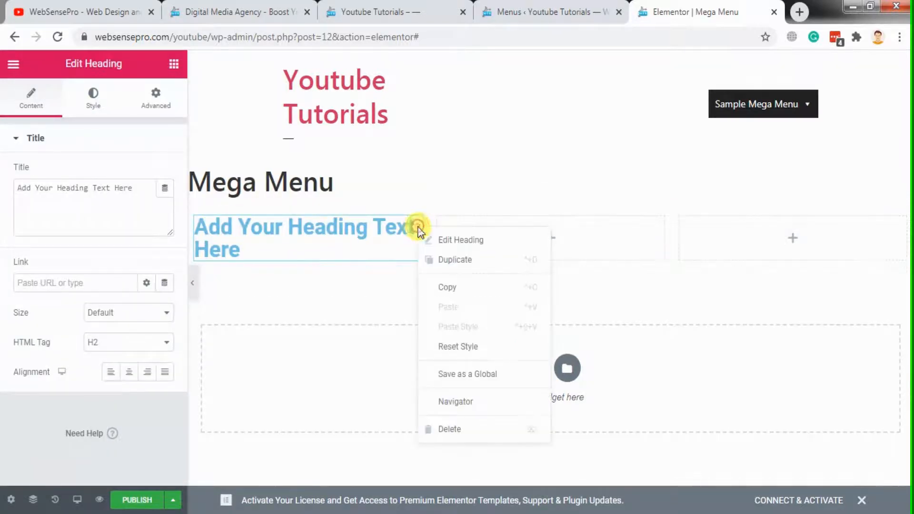
{"action": "left_click", "coordinate": [430, 261]}
{"action": "left_click_drag", "start_coordinate": [410, 226], "coordinate": [578, 255]}
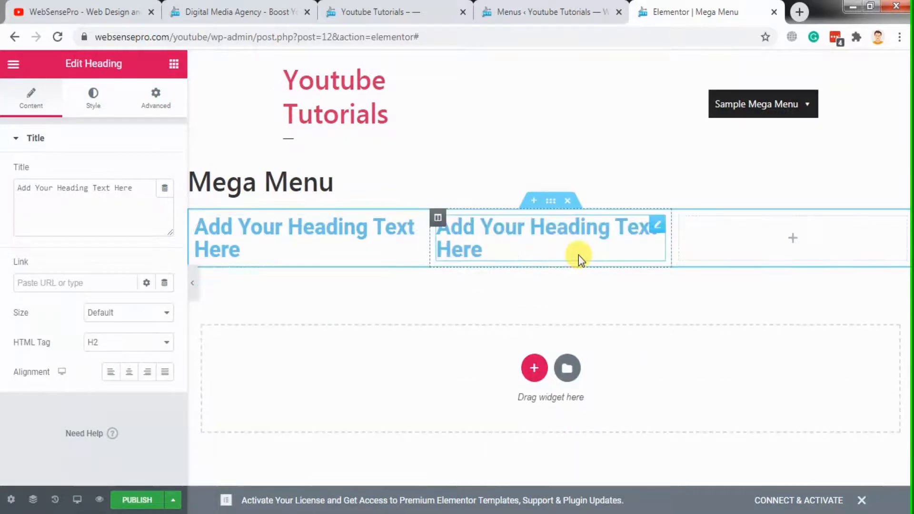
{"action": "right_click", "coordinate": [657, 222]}
{"action": "left_click", "coordinate": [682, 258]}
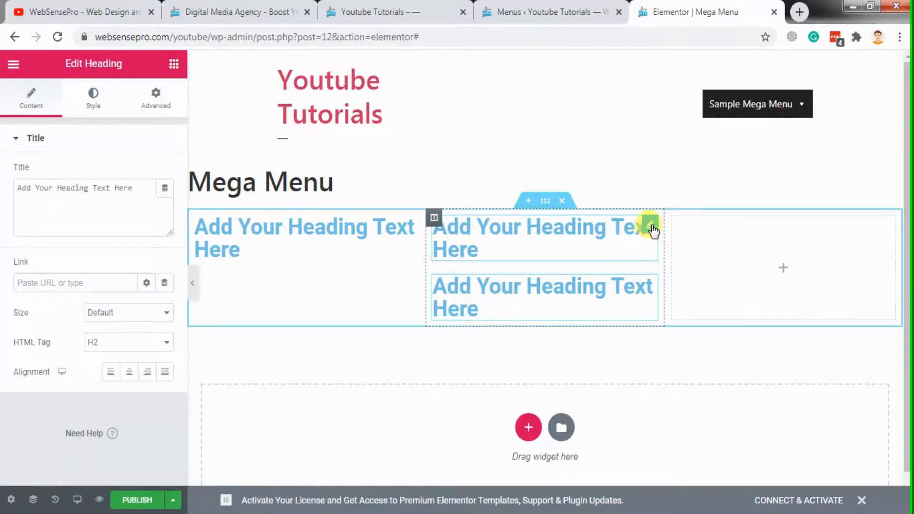
{"action": "left_click_drag", "start_coordinate": [651, 221], "coordinate": [738, 240]}
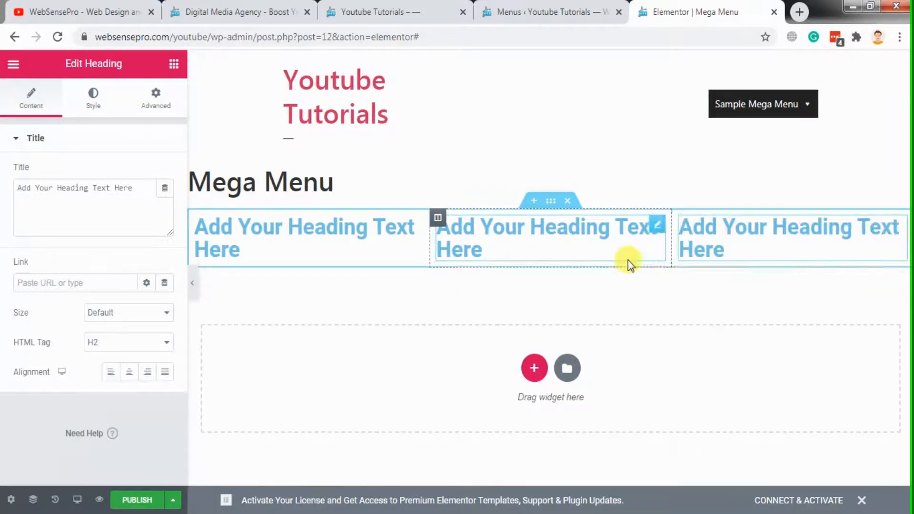
{"action": "left_click", "coordinate": [130, 499]}
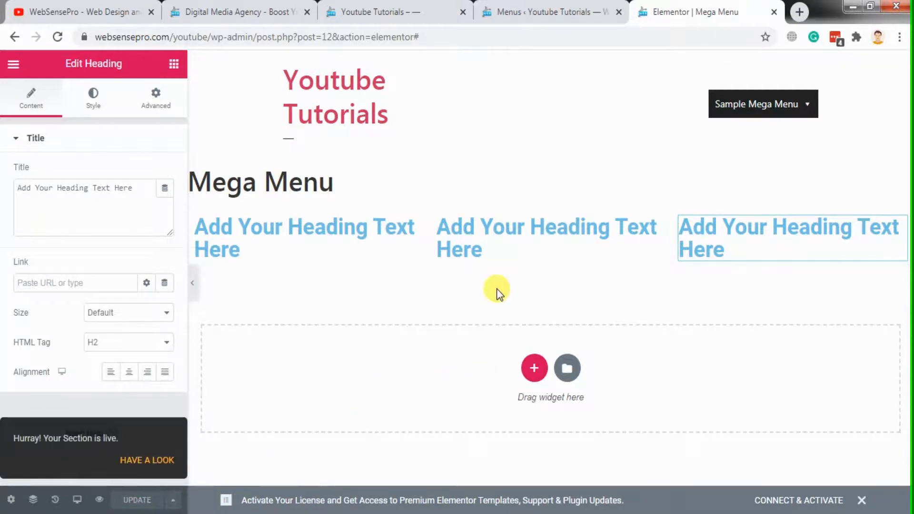
In the Sample Mega Menu item's options, assign the Mega Menu (section) template to the Elementor Library widget, save it, and close the options
{"action": "left_click", "coordinate": [543, 7]}
{"action": "mouse_move", "coordinate": [500, 360]}
{"action": "left_click", "coordinate": [471, 366]}
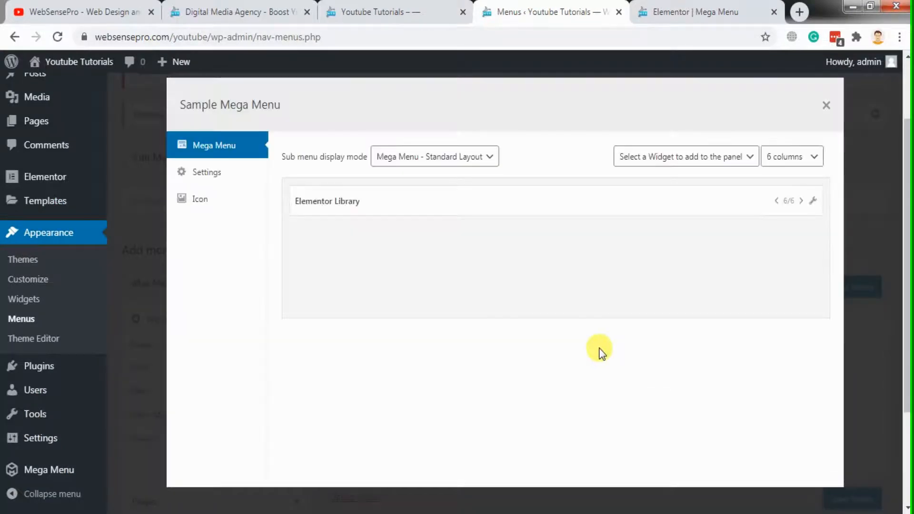
{"action": "left_click", "coordinate": [812, 200]}
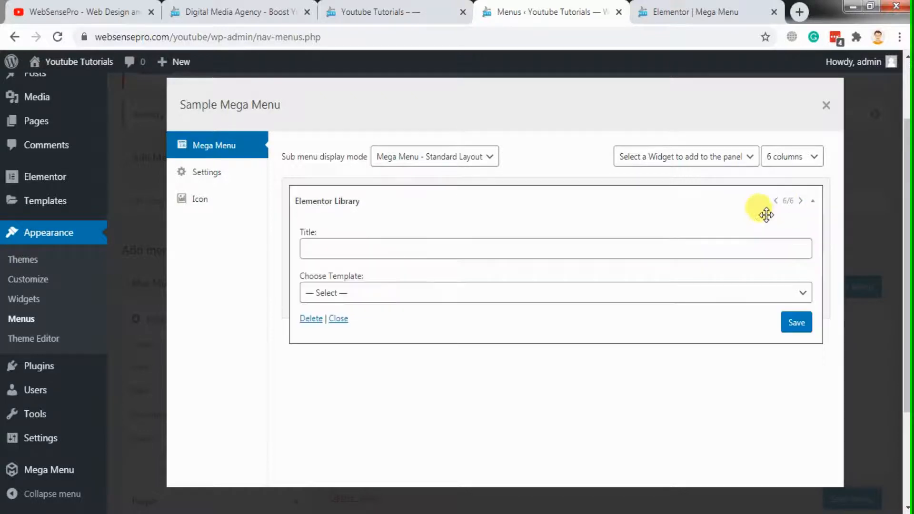
{"action": "left_click", "coordinate": [642, 295]}
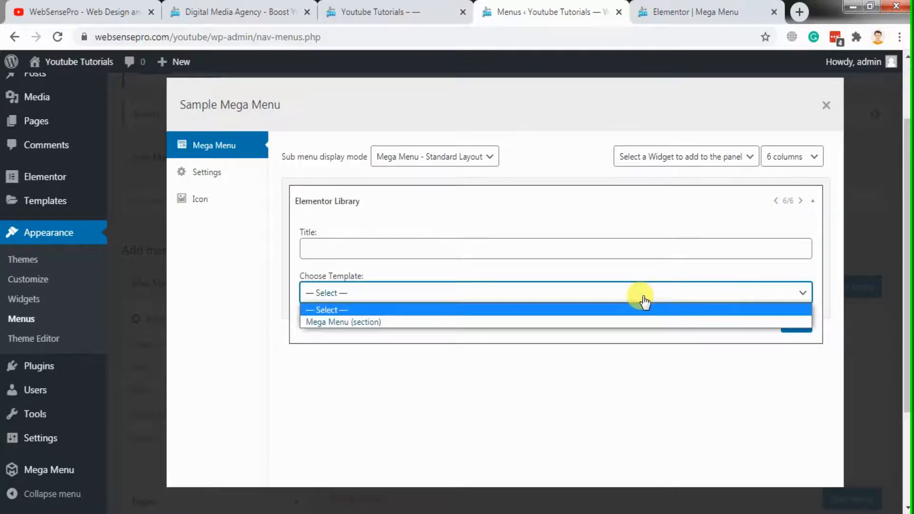
{"action": "left_click", "coordinate": [622, 322]}
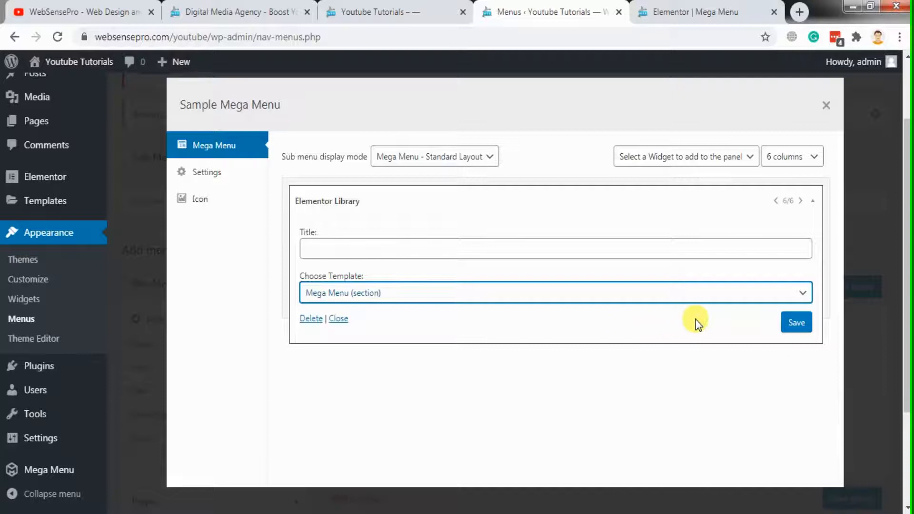
{"action": "left_click", "coordinate": [796, 322]}
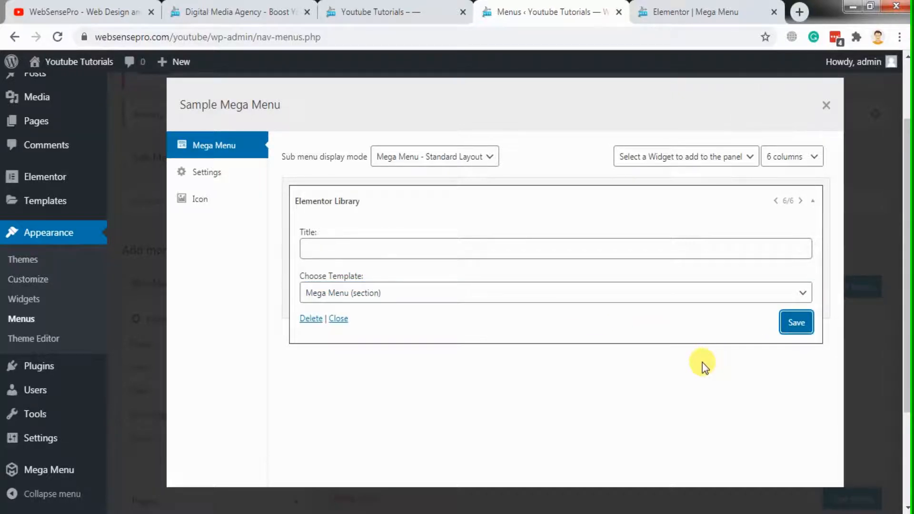
{"action": "left_click", "coordinate": [833, 109]}
Reload the Youtube Tutorials site, view its Sample Mega Menu dropdown, and compare it with the Our Services menu on websensepro.com
{"action": "left_click", "coordinate": [422, 7]}
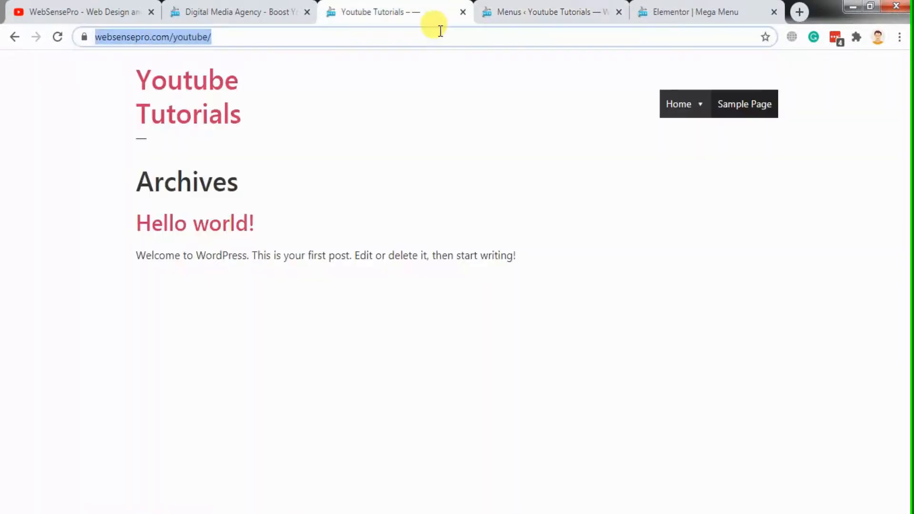
{"action": "key", "text": "F5"}
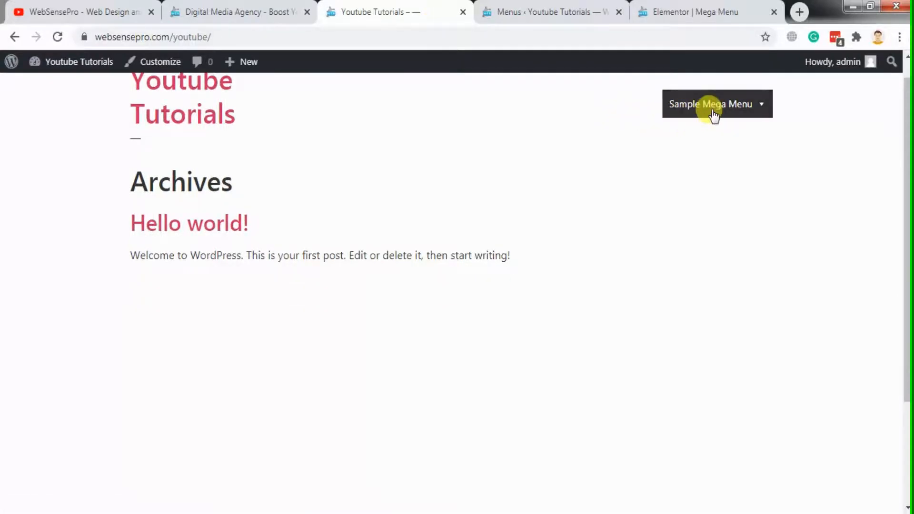
{"action": "mouse_move", "coordinate": [723, 112]}
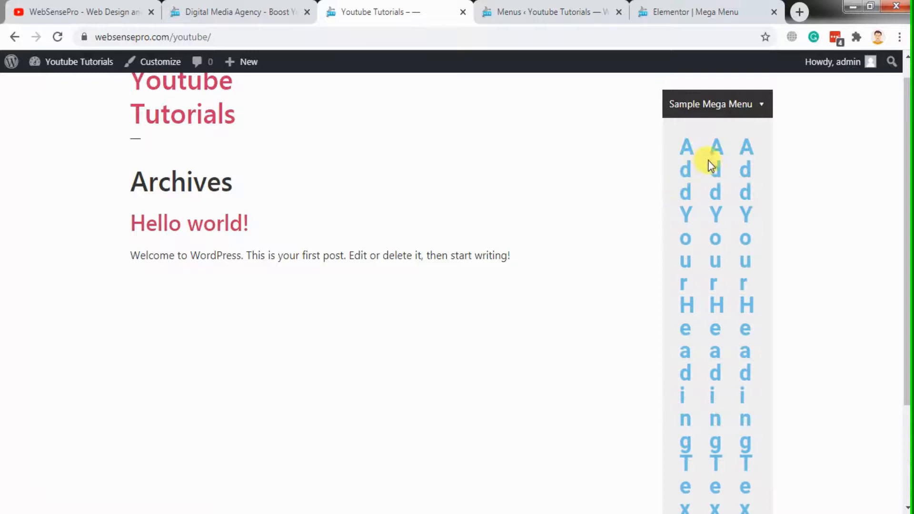
{"action": "left_click", "coordinate": [204, 11]}
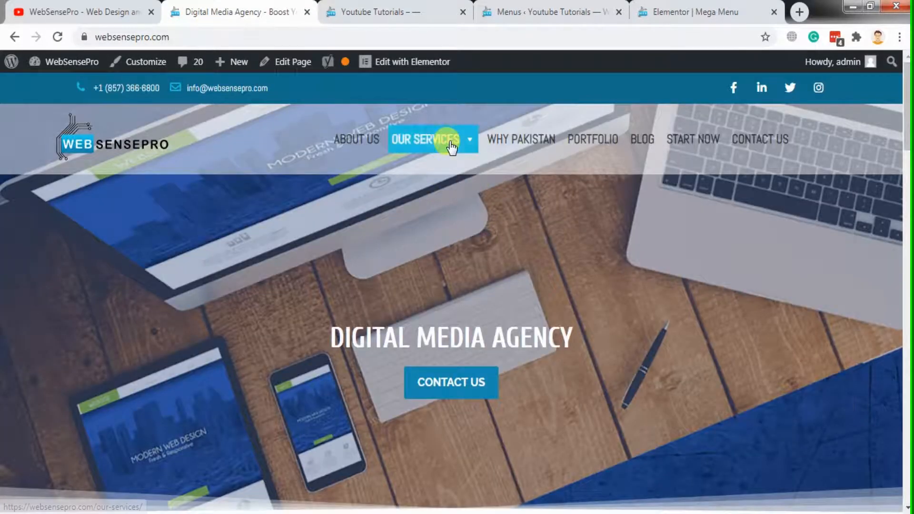
{"action": "mouse_move", "coordinate": [449, 145]}
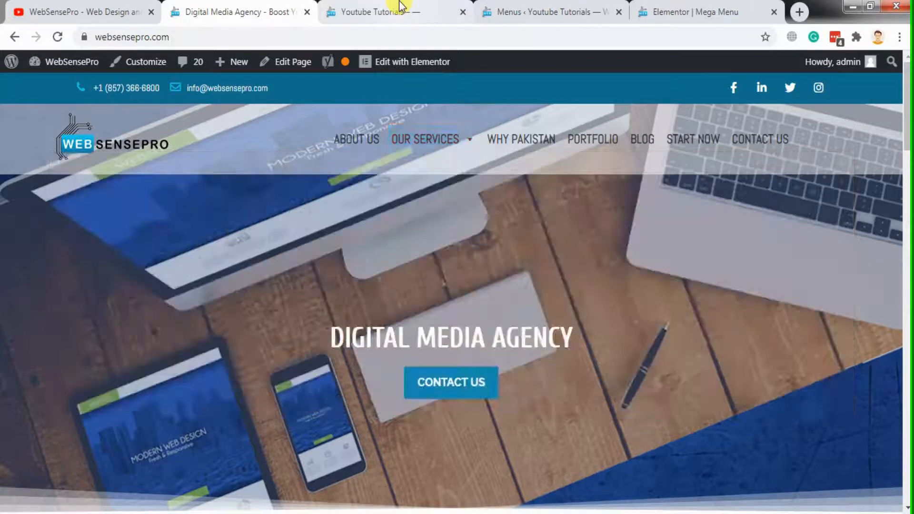
Turn on Stretch Section for the three-column section of the Mega Menu template and update the template
{"action": "left_click", "coordinate": [399, 9]}
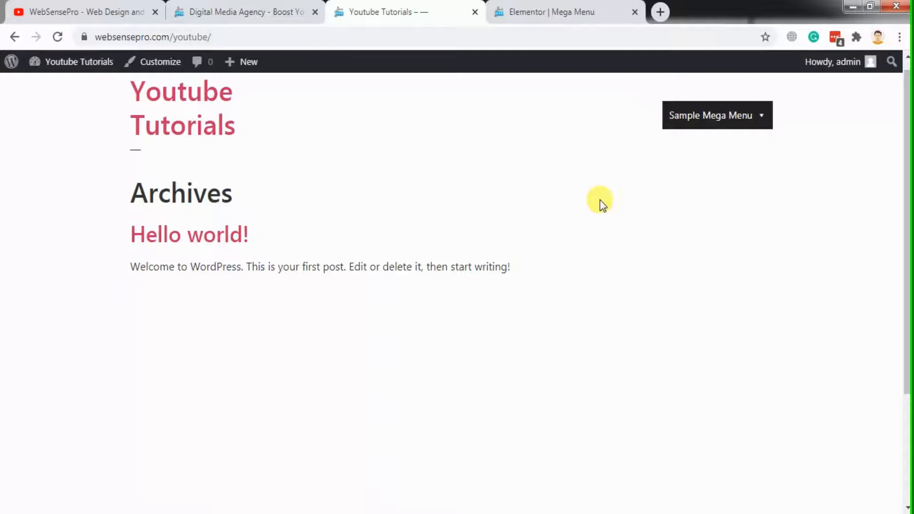
{"action": "mouse_move", "coordinate": [763, 119]}
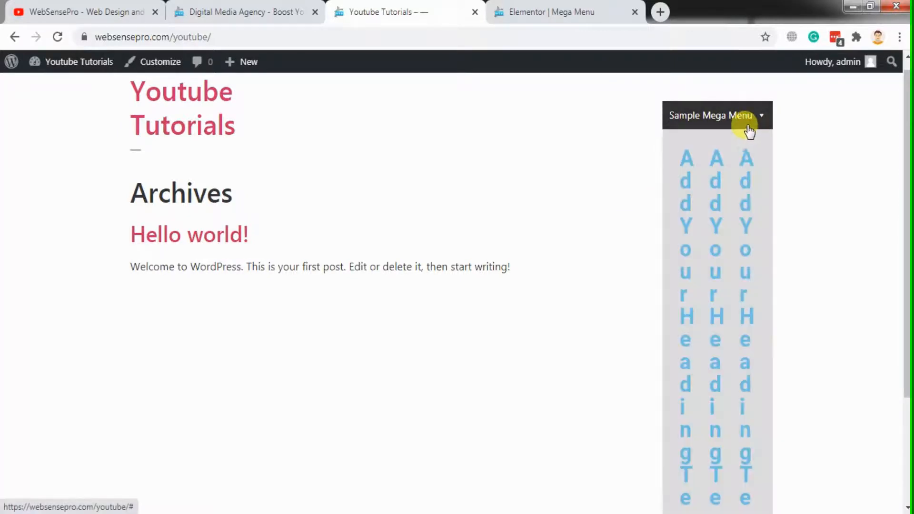
{"action": "left_click", "coordinate": [606, 7]}
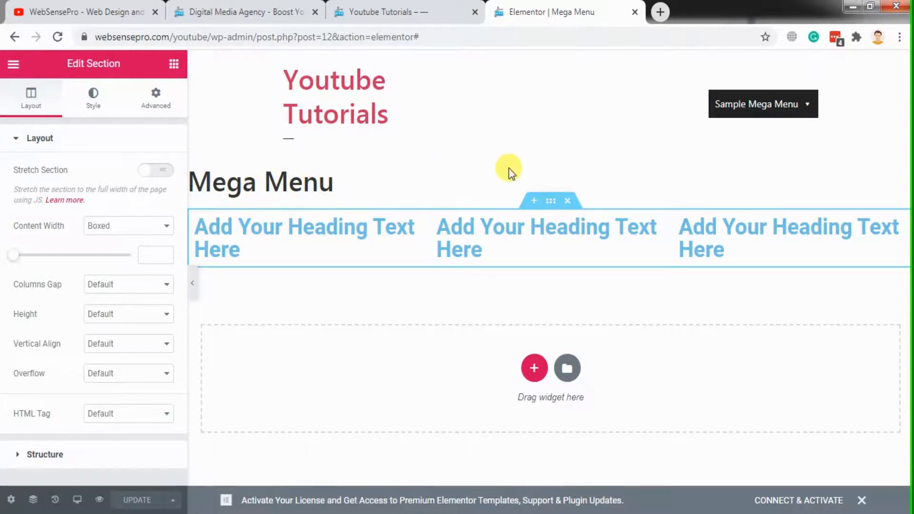
{"action": "left_click", "coordinate": [550, 205]}
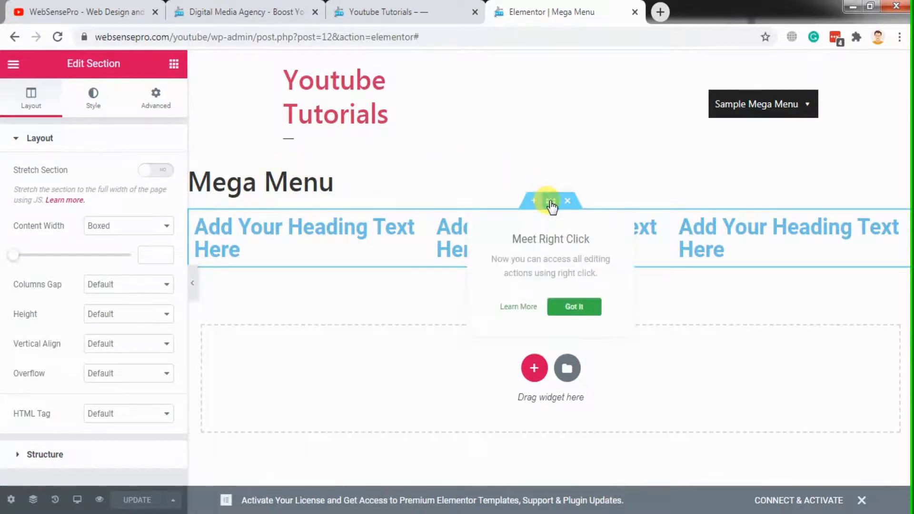
{"action": "left_click", "coordinate": [116, 154]}
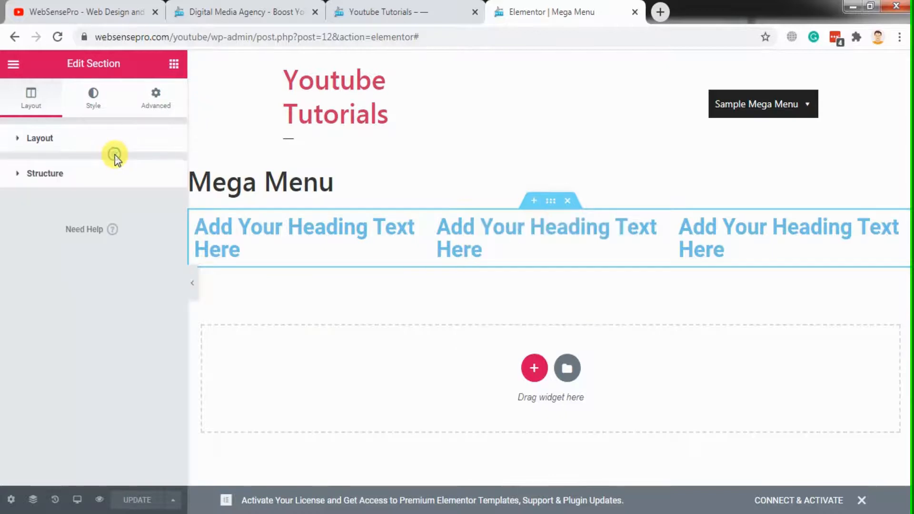
{"action": "left_click", "coordinate": [92, 138]}
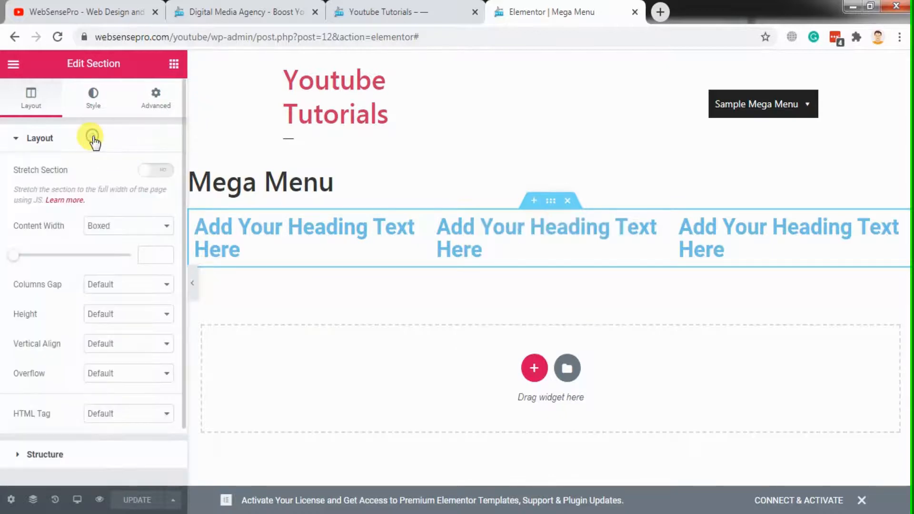
{"action": "left_click", "coordinate": [160, 170]}
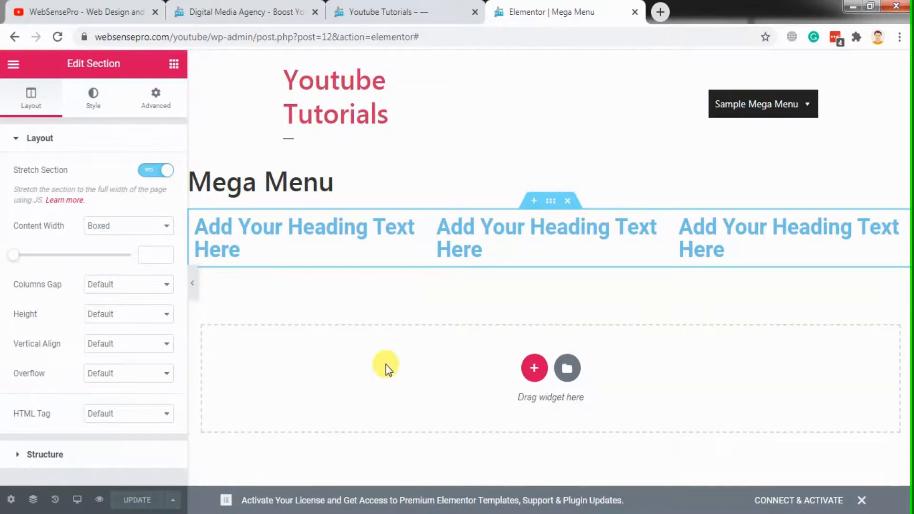
Reload the Youtube Tutorials site and view how the stretched section displays in the Sample Mega Menu dropdown
{"action": "left_click", "coordinate": [410, 13]}
{"action": "left_click", "coordinate": [427, 35]}
{"action": "key", "text": "Return"}
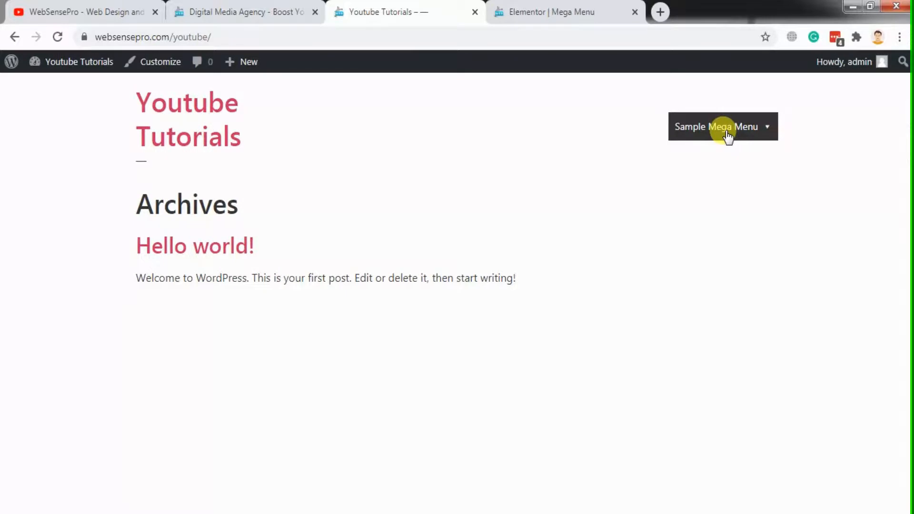
{"action": "mouse_move", "coordinate": [726, 133]}
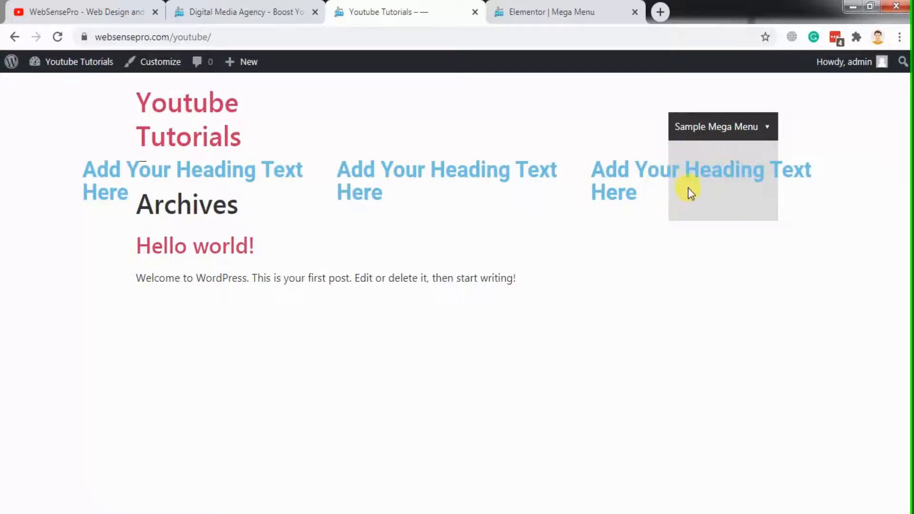
{"action": "mouse_move", "coordinate": [691, 126]}
Open the Youtube Tutorials dashboard in a new tab and go to Max Mega Menu's Menu Themes settings
{"action": "left_click", "coordinate": [588, 19]}
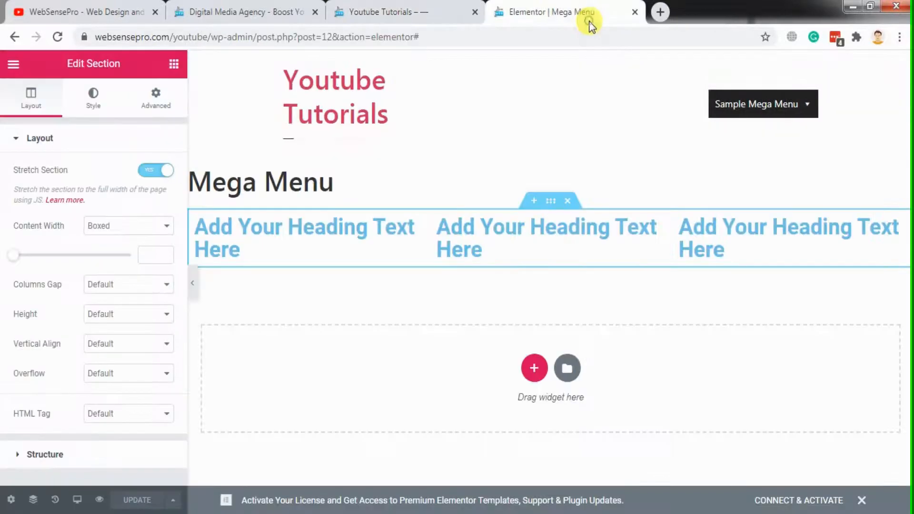
{"action": "left_click", "coordinate": [462, 7]}
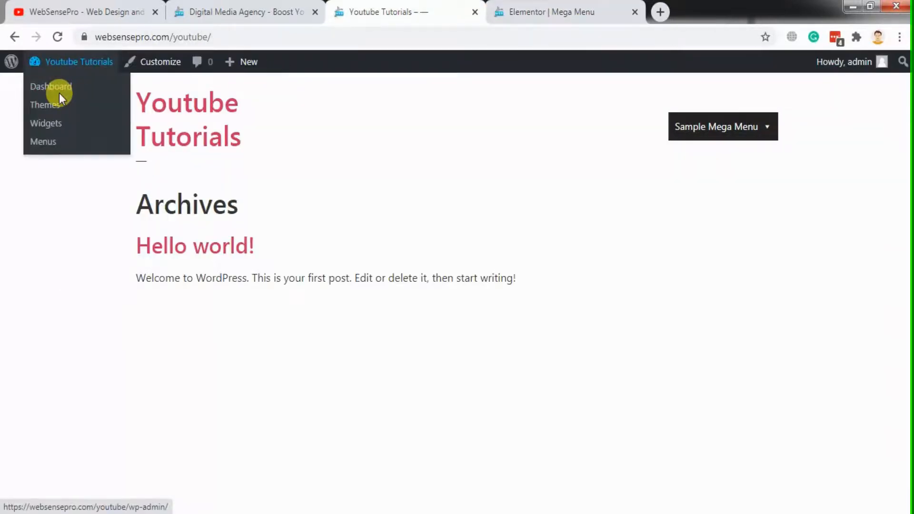
{"action": "right_click", "coordinate": [71, 89]}
{"action": "left_click", "coordinate": [73, 93]}
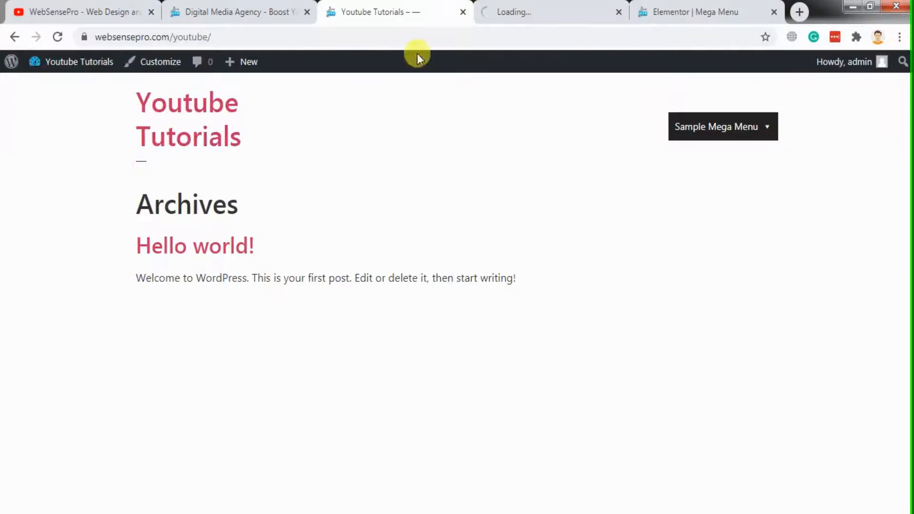
{"action": "left_click", "coordinate": [524, 6]}
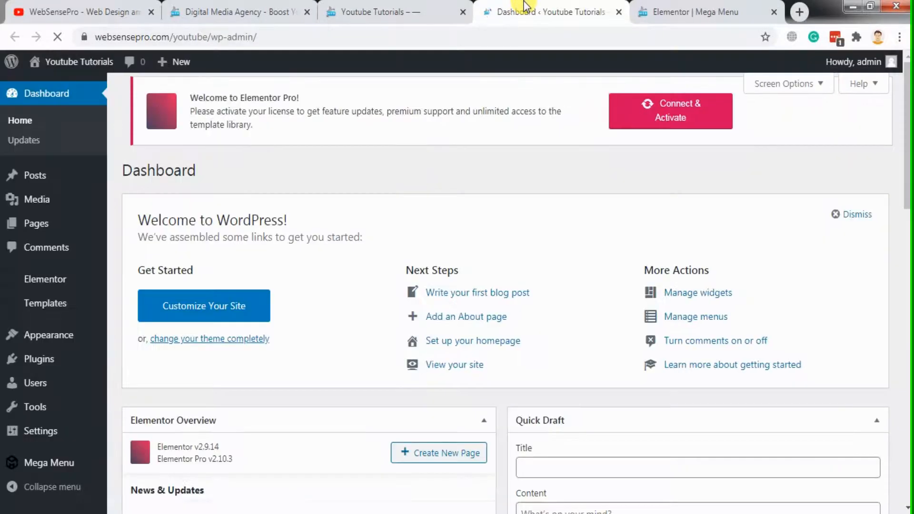
{"action": "scroll", "coordinate": [415, 209], "scroll_direction": "down", "scroll_amount": 5}
{"action": "mouse_move", "coordinate": [58, 469]}
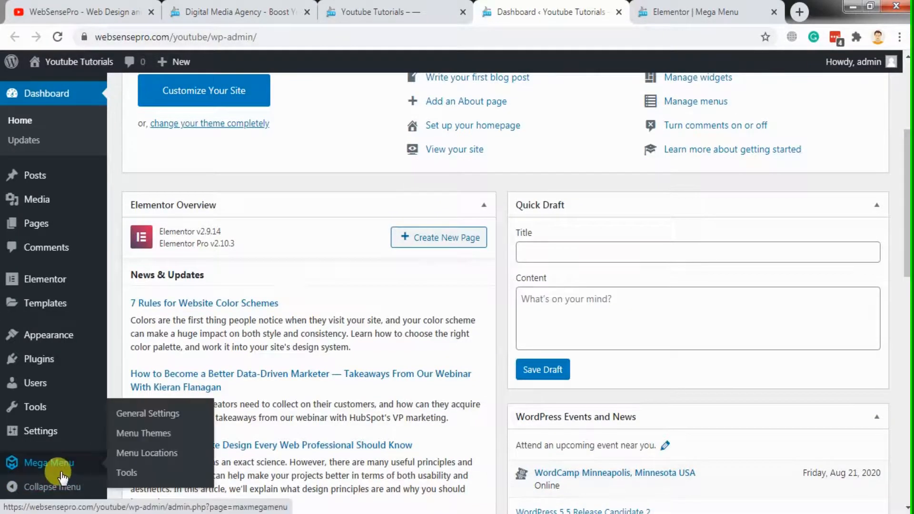
{"action": "left_click", "coordinate": [145, 433]}
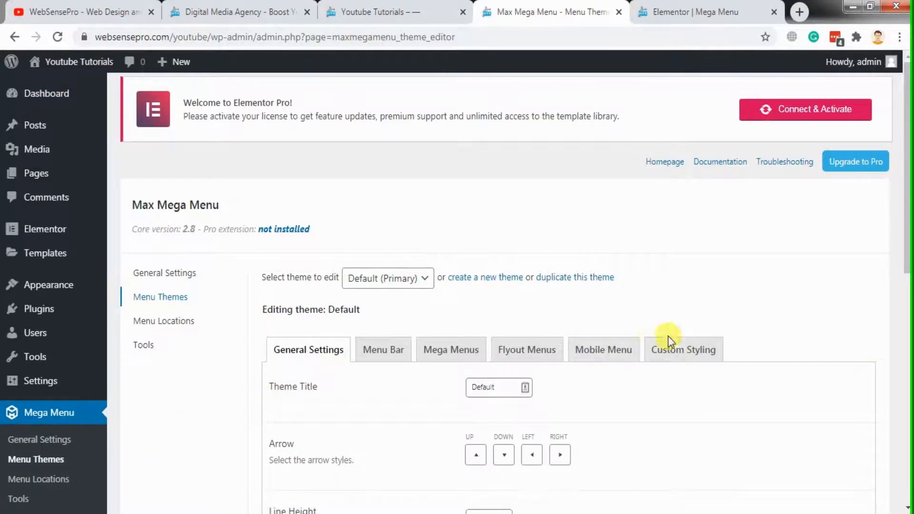
In the Default theme's Mega Menus settings, set both Panel Background colours to rgba(255, 255, 255, 0.1) and save the changes
{"action": "left_click", "coordinate": [455, 361]}
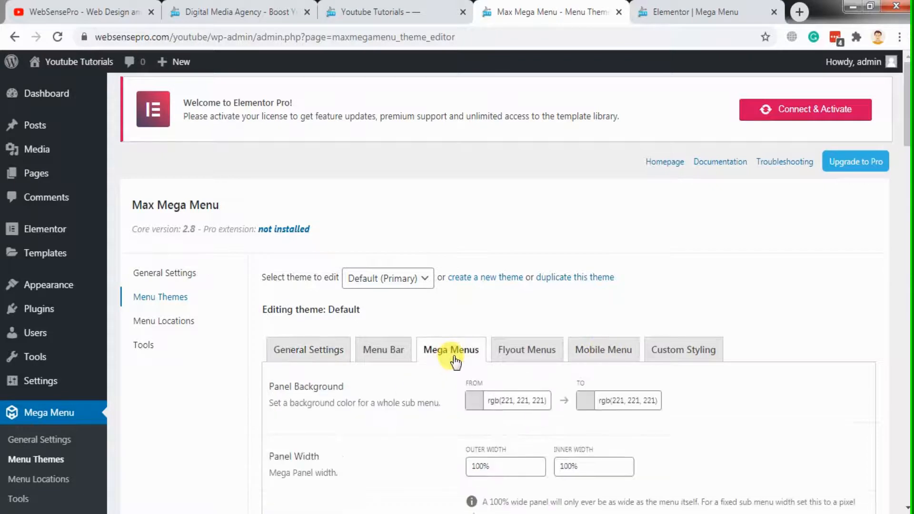
{"action": "left_click_drag", "start_coordinate": [906, 120], "coordinate": [906, 150]}
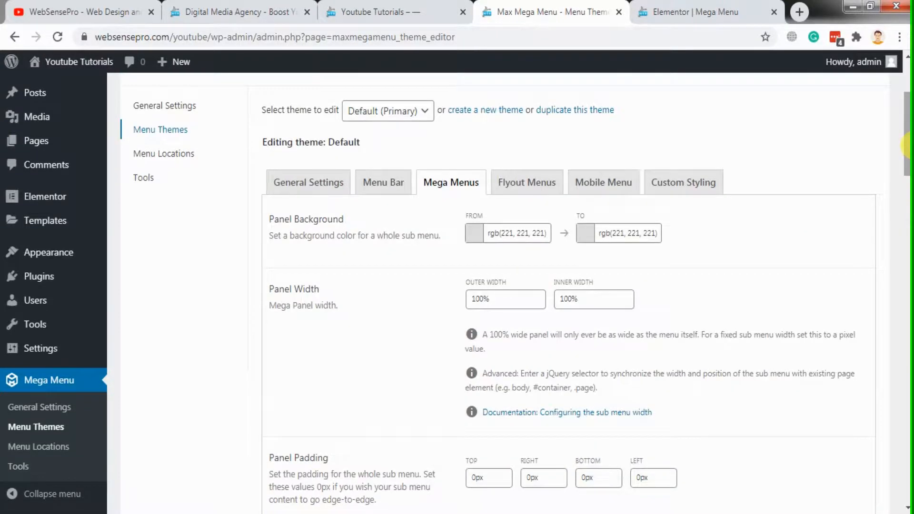
{"action": "left_click", "coordinate": [472, 233]}
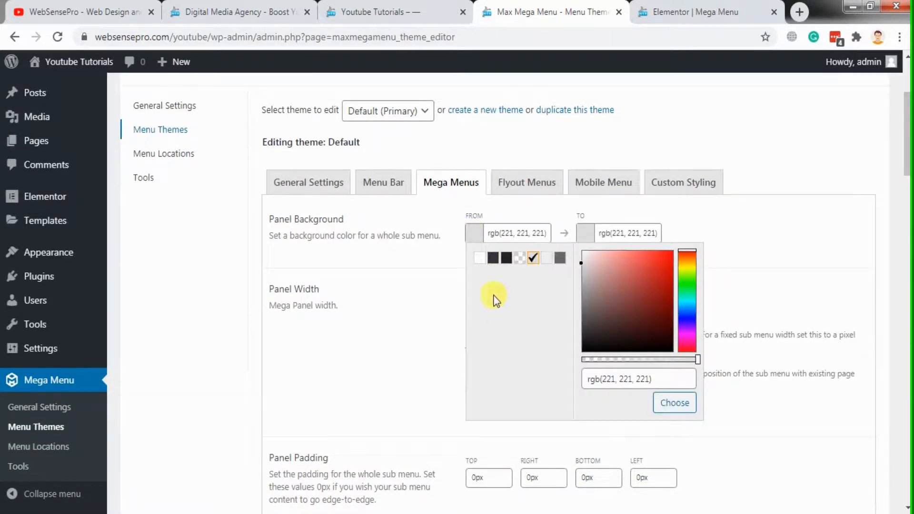
{"action": "left_click", "coordinate": [522, 260]}
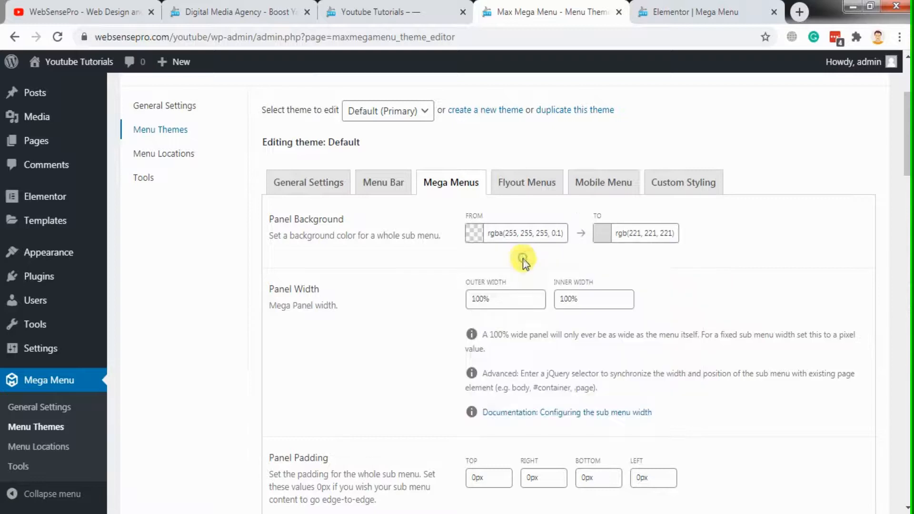
{"action": "left_click", "coordinate": [608, 234]}
{"action": "left_click", "coordinate": [647, 258]}
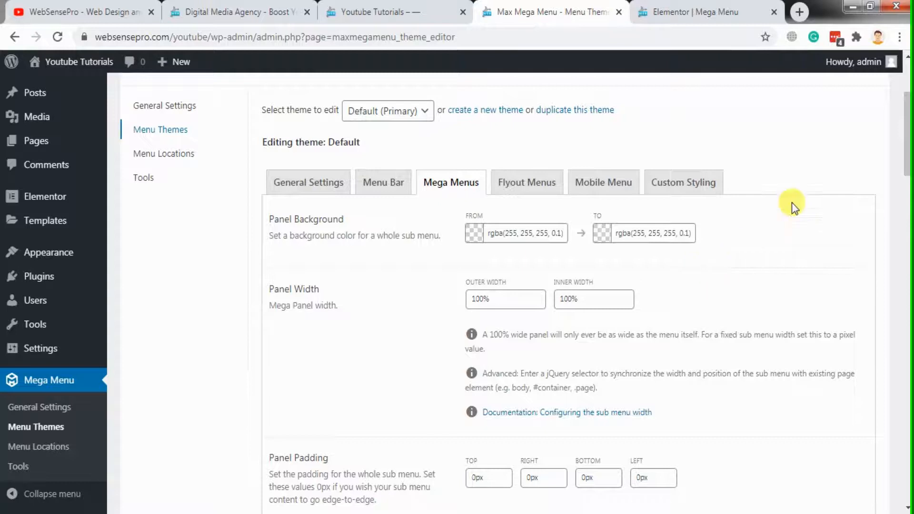
{"action": "left_click_drag", "start_coordinate": [907, 159], "coordinate": [907, 245]}
{"action": "left_click_drag", "start_coordinate": [907, 369], "coordinate": [906, 476]}
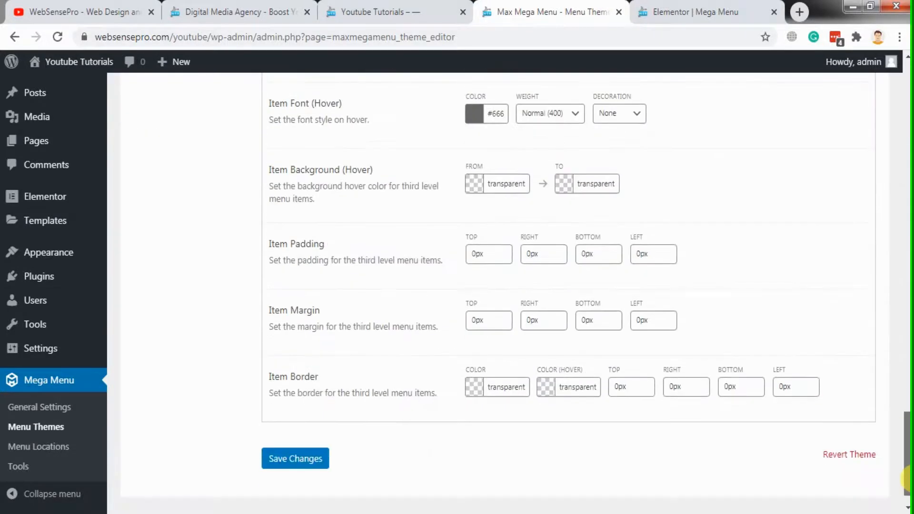
{"action": "left_click", "coordinate": [308, 459]}
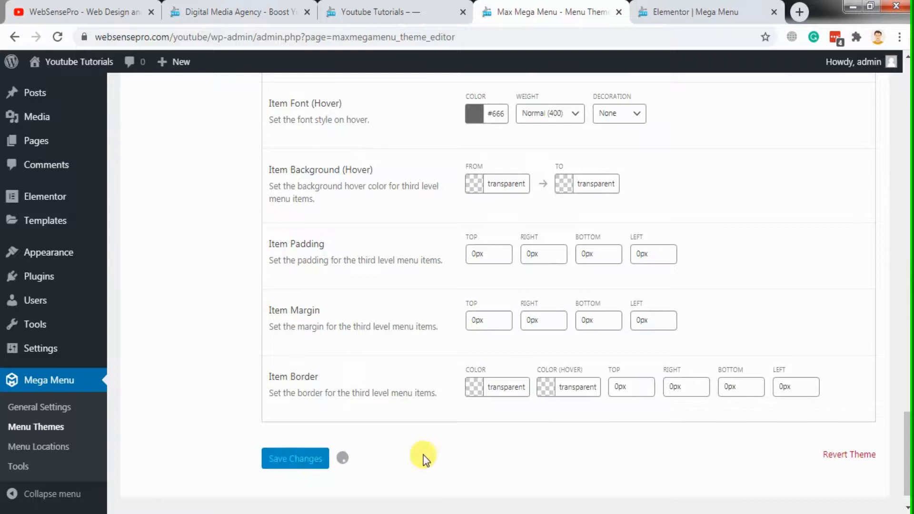
Check the Sample Mega Menu dropdown's background on the Youtube Tutorials site against the Our Services menu on websensepro.com
{"action": "left_click", "coordinate": [382, 9]}
{"action": "left_click", "coordinate": [495, 5]}
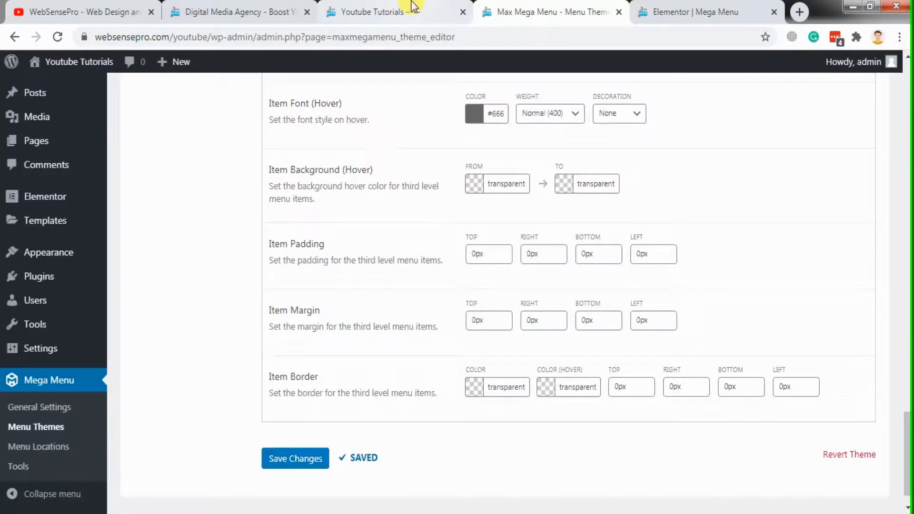
{"action": "left_click", "coordinate": [399, 9]}
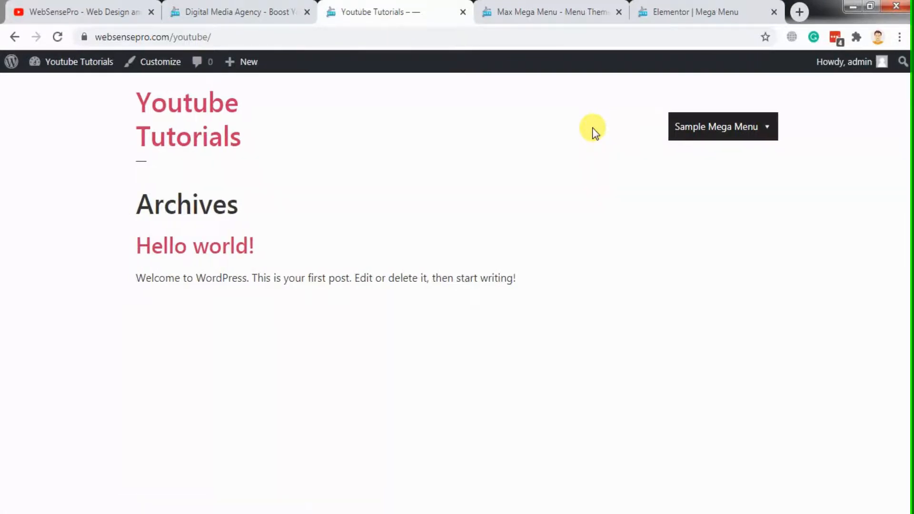
{"action": "mouse_move", "coordinate": [748, 134]}
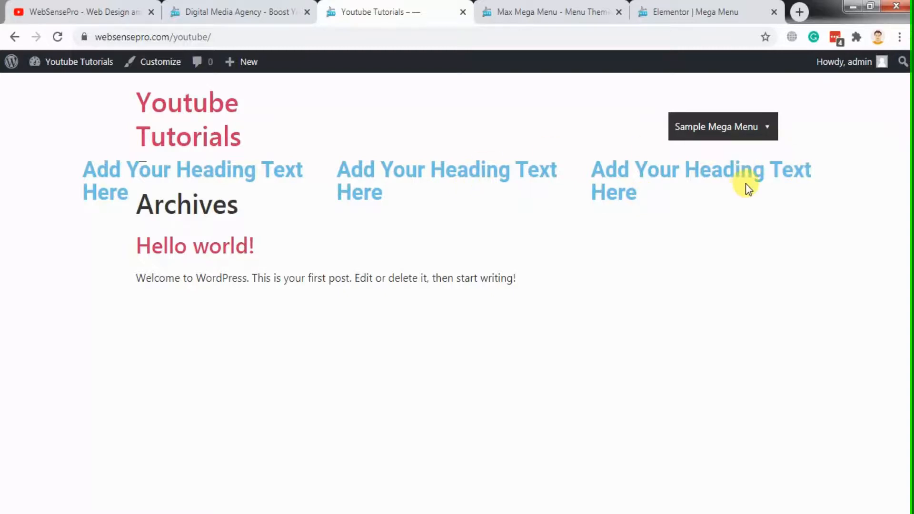
{"action": "left_click", "coordinate": [687, 13]}
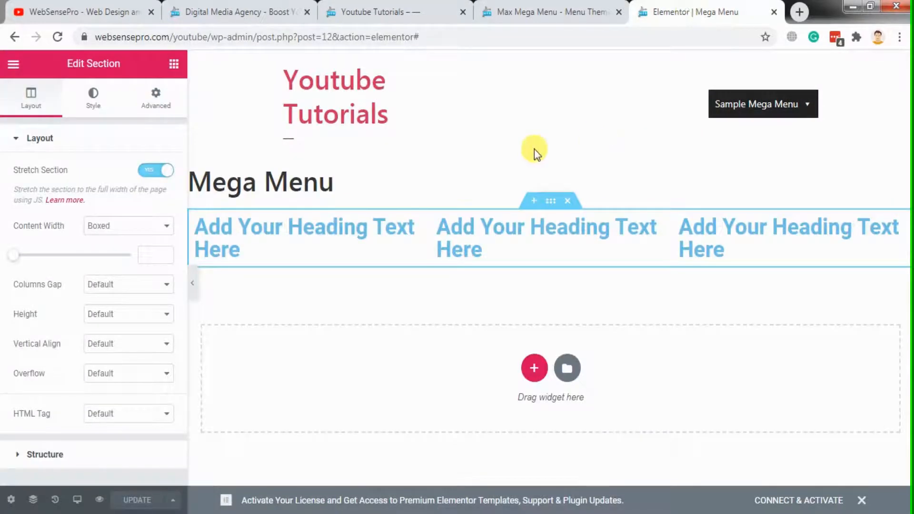
{"action": "left_click", "coordinate": [333, 12]}
{"action": "left_click", "coordinate": [278, 6]}
{"action": "mouse_move", "coordinate": [416, 140]}
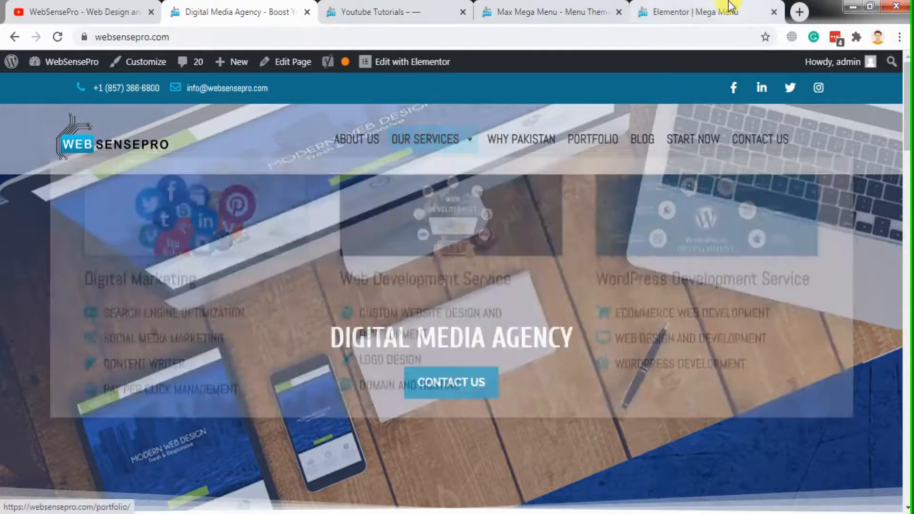
Give the template's three-column section a white (#FFFFFF) background colour with reduced opacity, and update the template
{"action": "left_click", "coordinate": [694, 12]}
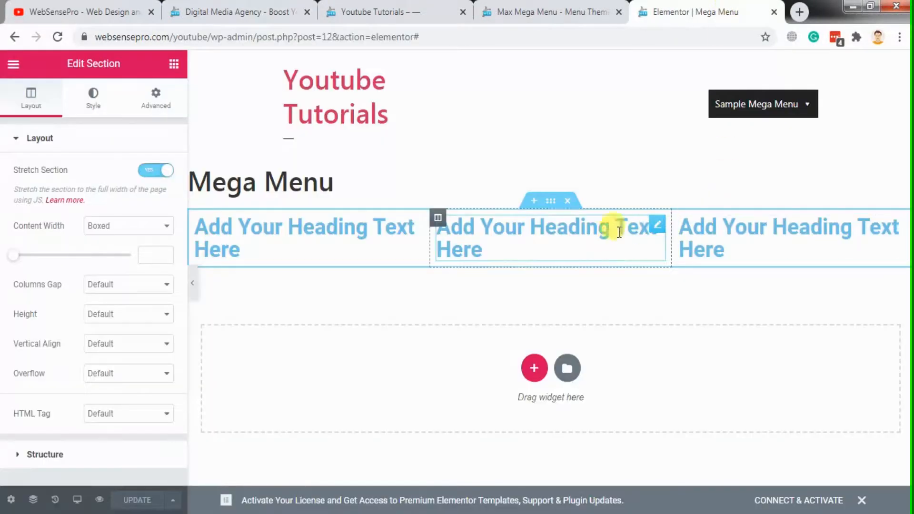
{"action": "left_click", "coordinate": [552, 213]}
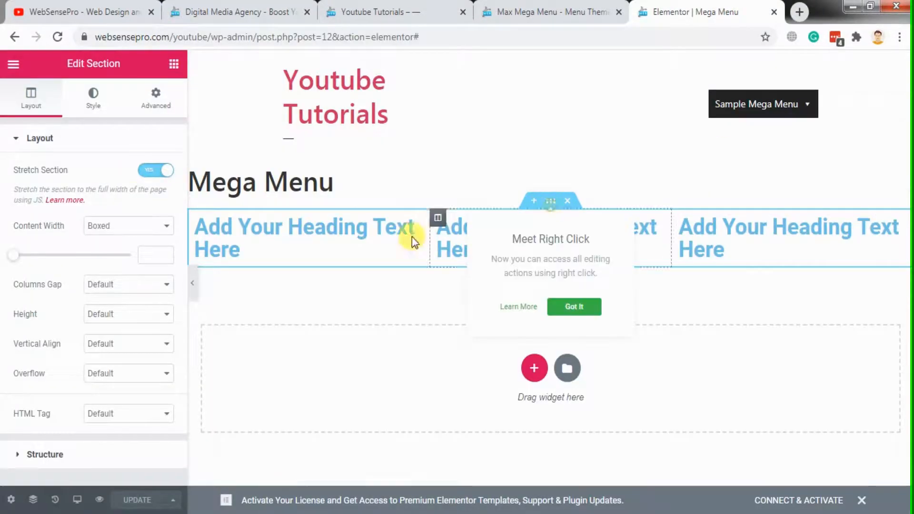
{"action": "left_click", "coordinate": [93, 97]}
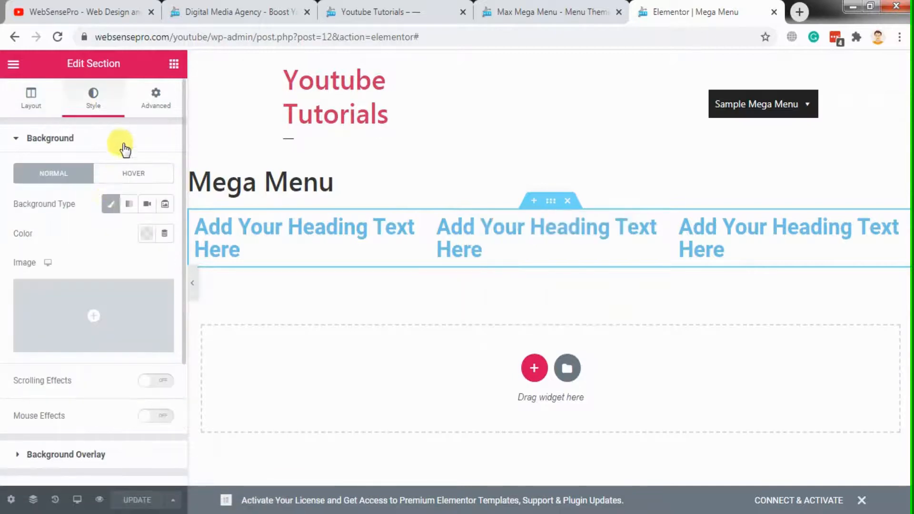
{"action": "left_click", "coordinate": [147, 233]}
{"action": "left_click", "coordinate": [205, 269]}
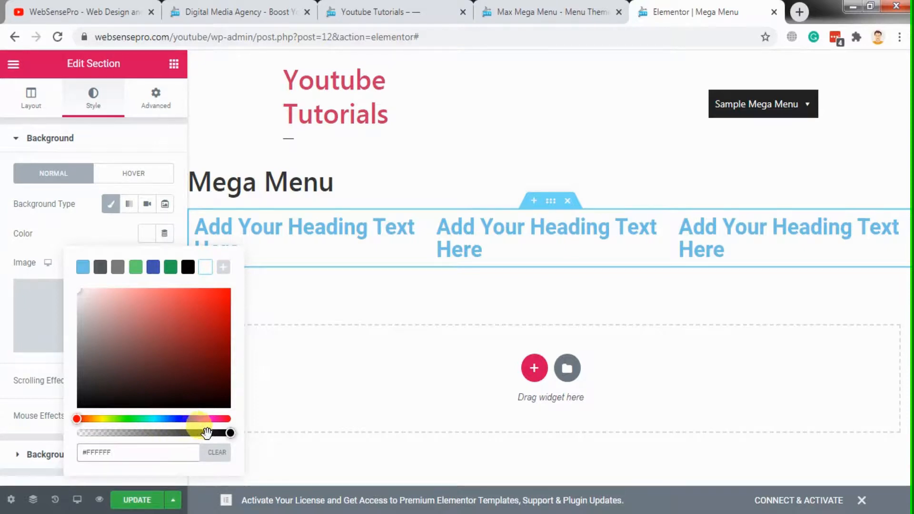
{"action": "left_click_drag", "start_coordinate": [230, 432], "coordinate": [121, 436]}
{"action": "left_click", "coordinate": [139, 503]}
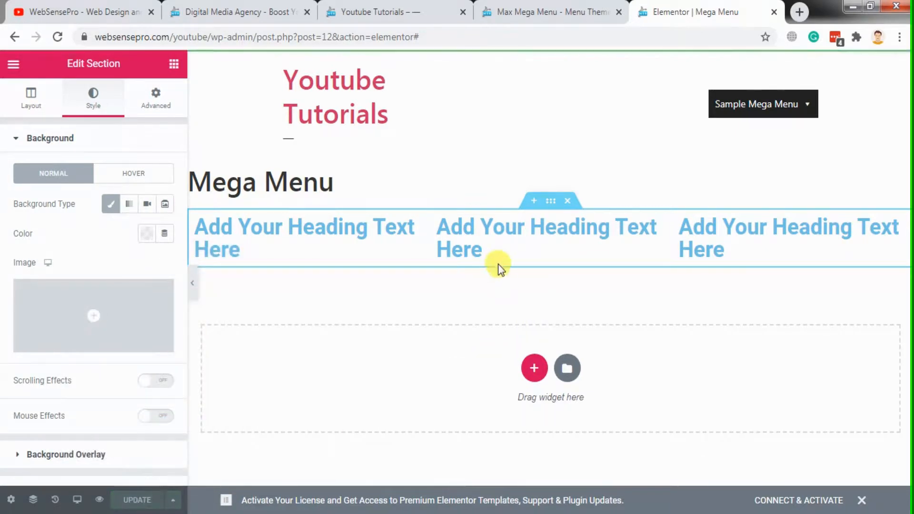
Reload the Youtube Tutorials site to check the section's new background, and return to the Mega Menu template editor
{"action": "left_click", "coordinate": [583, 9]}
{"action": "left_click", "coordinate": [448, 7]}
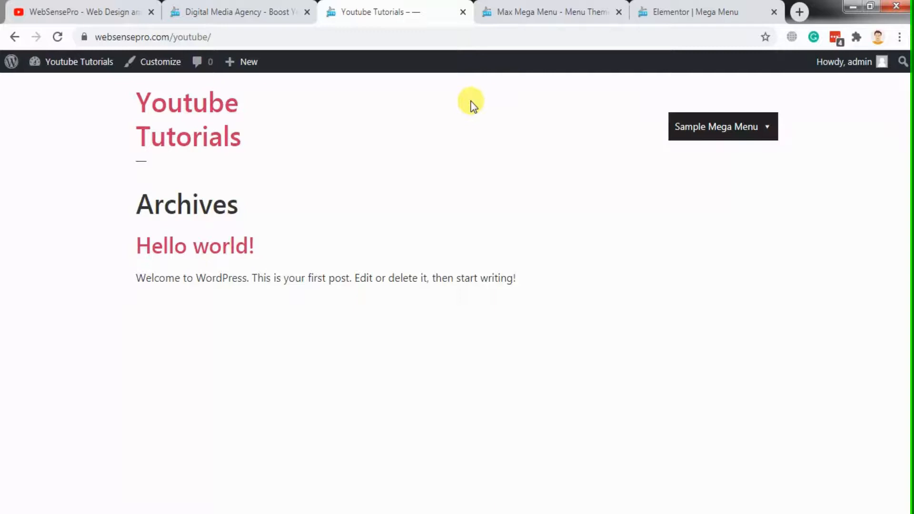
{"action": "key", "text": "F5"}
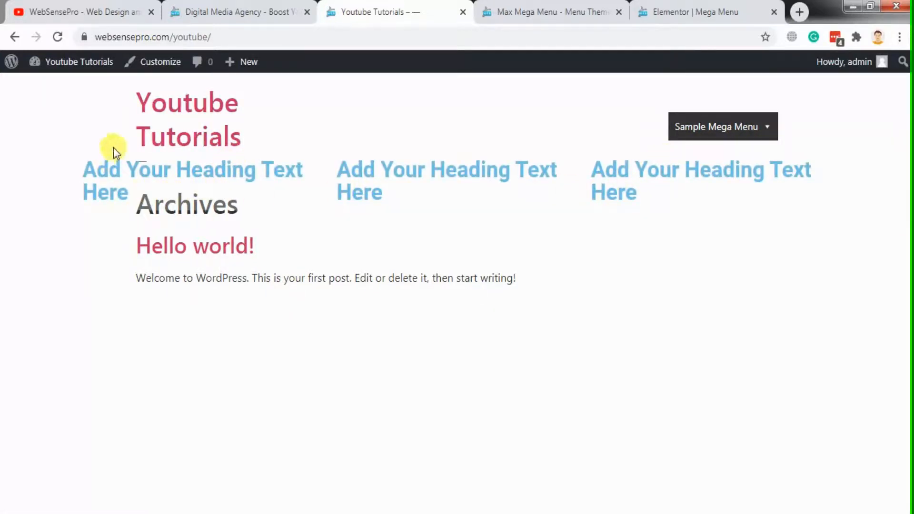
{"action": "left_click", "coordinate": [595, 6]}
{"action": "left_click", "coordinate": [660, 7]}
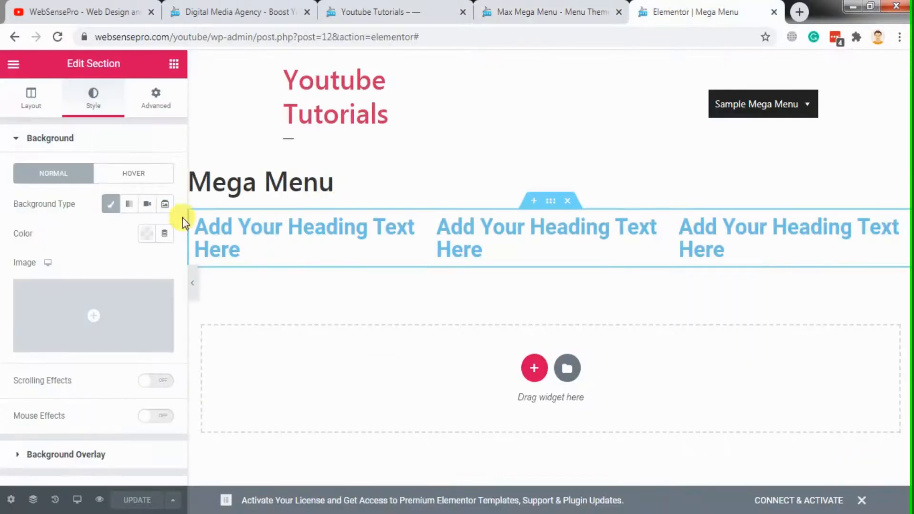
Change the three-column section's background colour to semi-transparent black (#0000004D) and update the template
{"action": "left_click", "coordinate": [145, 234]}
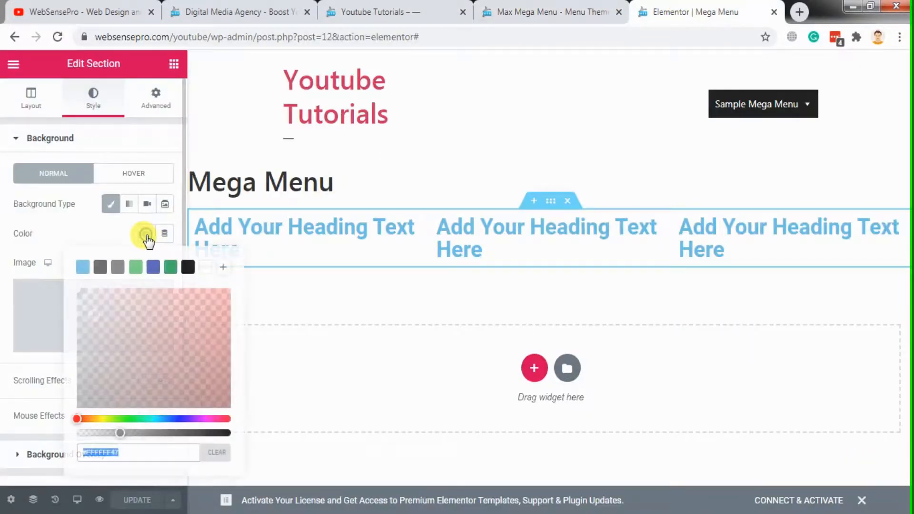
{"action": "left_click", "coordinate": [189, 268]}
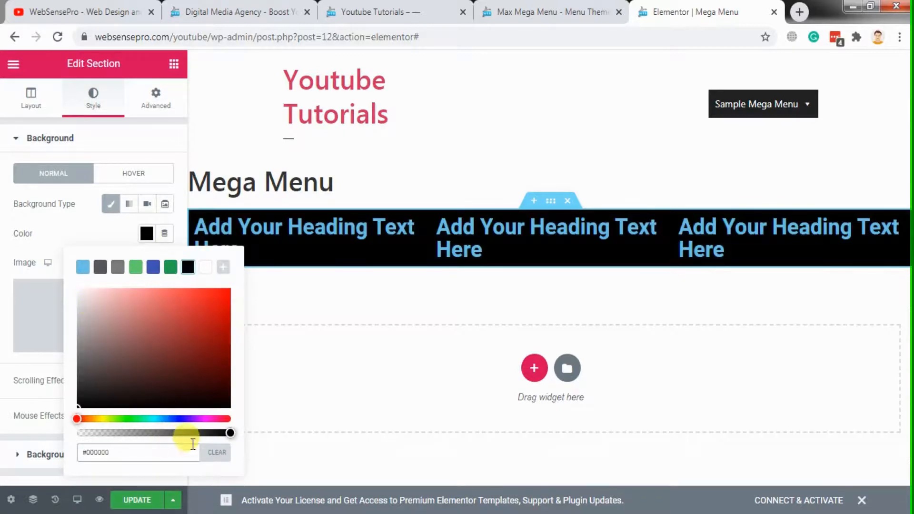
{"action": "left_click_drag", "start_coordinate": [193, 437], "coordinate": [122, 434]}
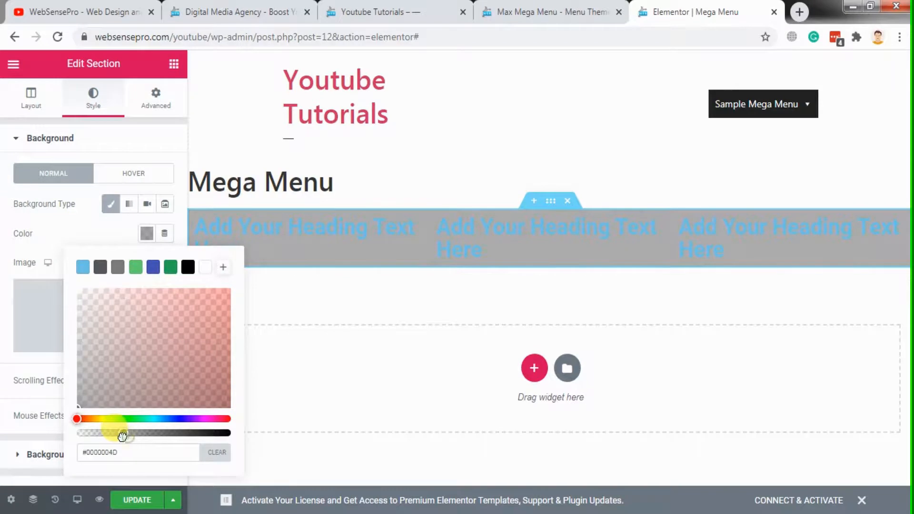
{"action": "left_click", "coordinate": [137, 500]}
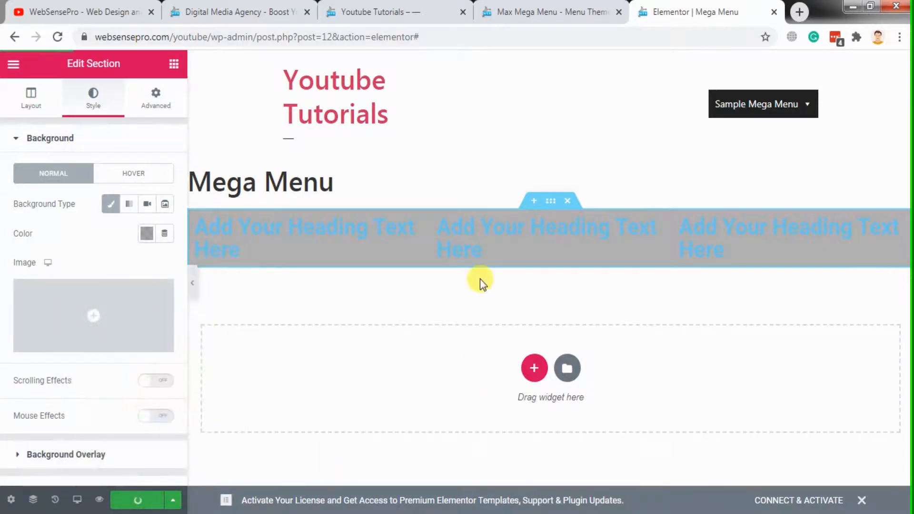
Reload the Youtube Tutorials site to check the Sample Mega Menu dropdown's new background, and return to the Mega Menu template editor
{"action": "left_click", "coordinate": [542, 6]}
{"action": "left_click", "coordinate": [428, 11]}
{"action": "left_click", "coordinate": [445, 33]}
{"action": "key", "text": "Return"}
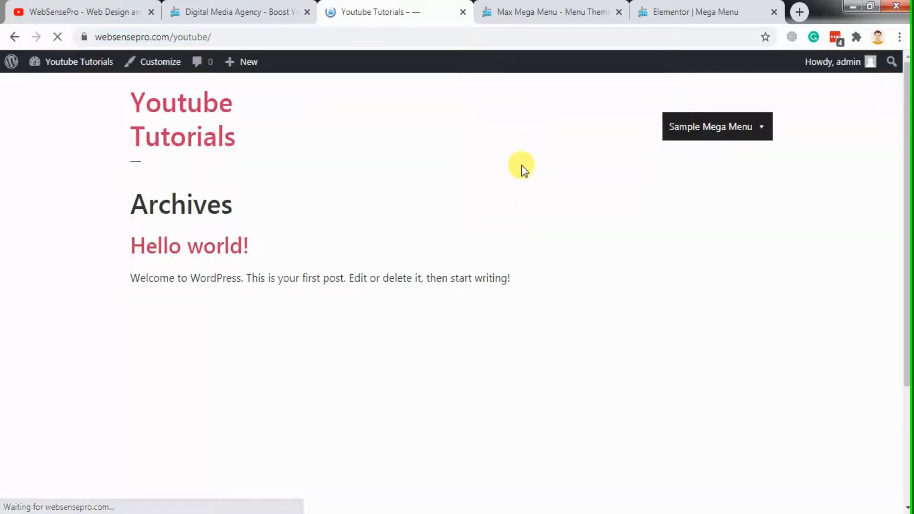
{"action": "mouse_move", "coordinate": [681, 138]}
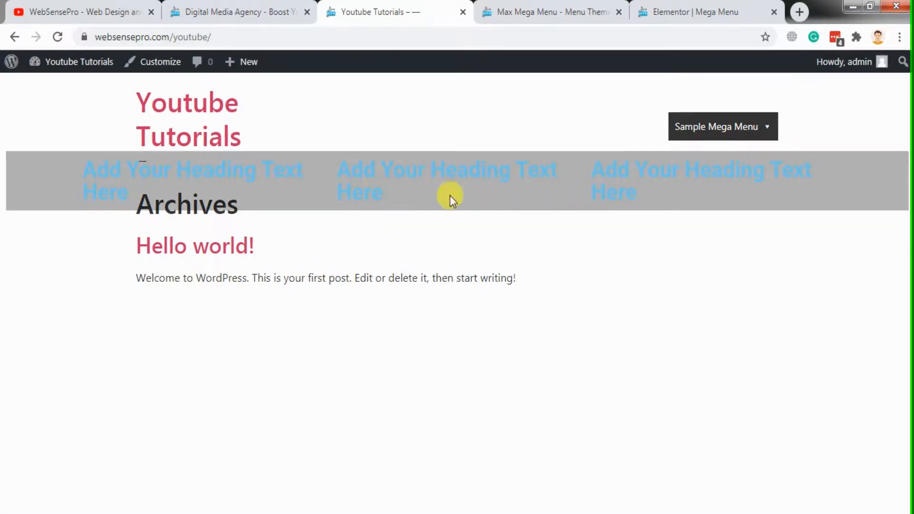
{"action": "left_click", "coordinate": [691, 14]}
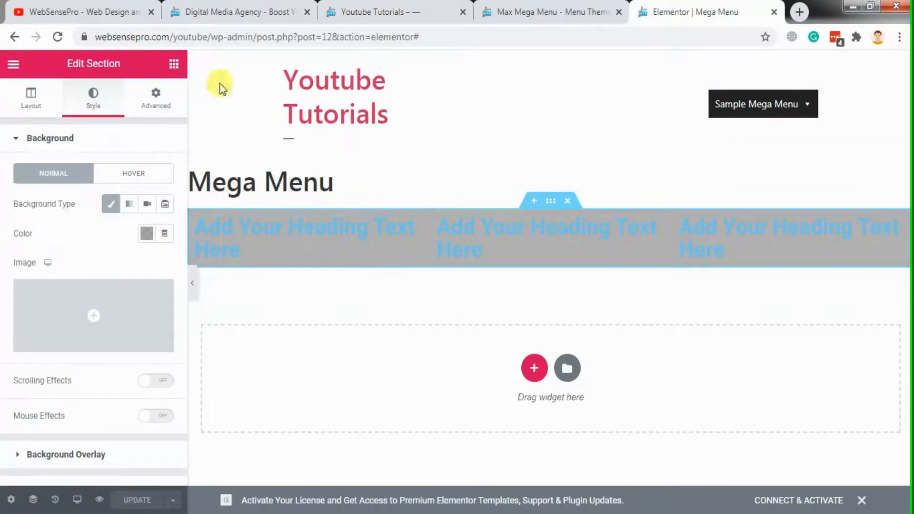
Examine the layout and background of the Our Services mega menu on websensepro.com for comparison with the sample menu
{"action": "left_click", "coordinate": [245, 6]}
{"action": "mouse_move", "coordinate": [445, 143]}
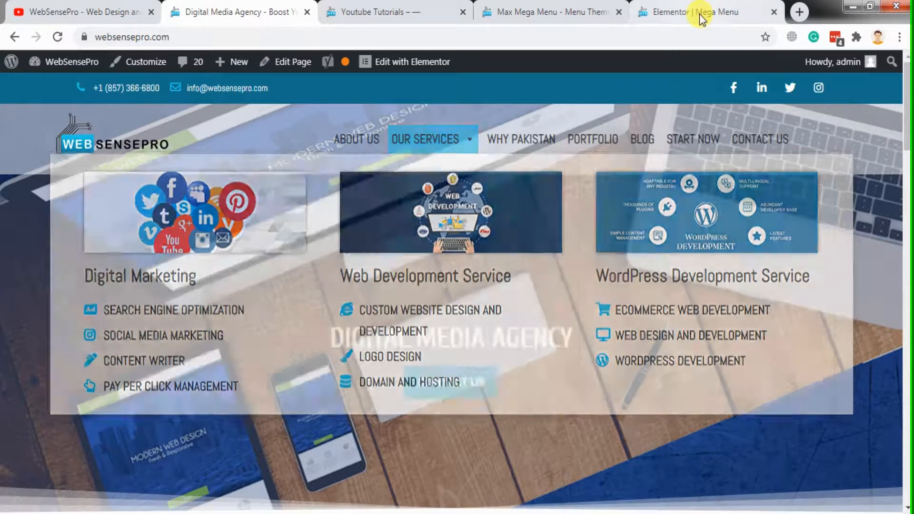
{"action": "left_click", "coordinate": [646, 13]}
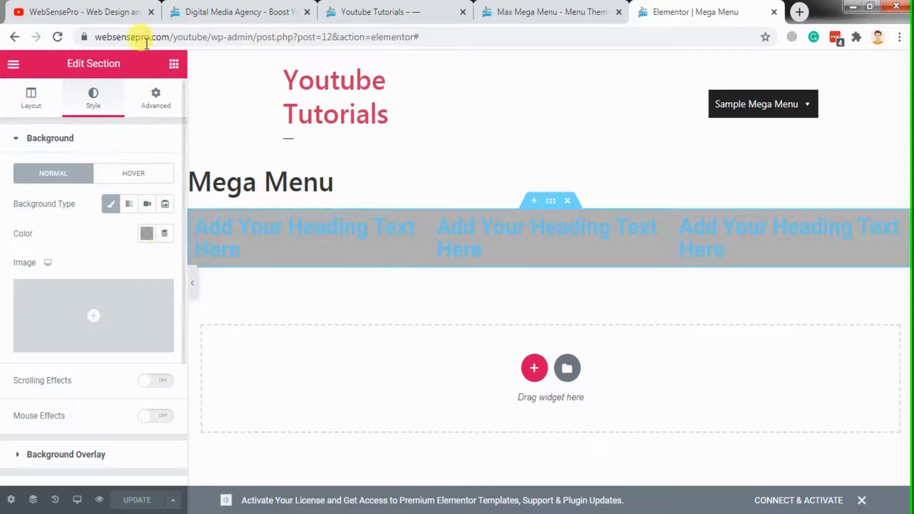
{"action": "left_click", "coordinate": [202, 12]}
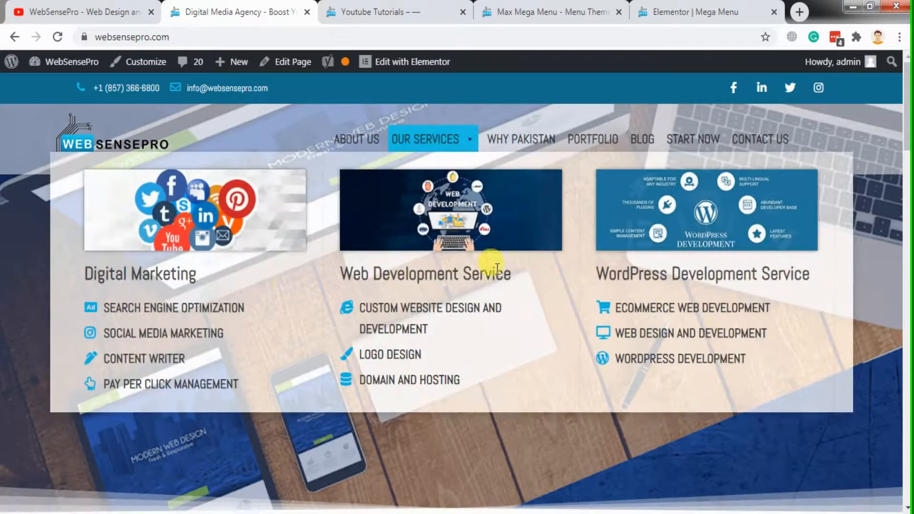
{"action": "left_click", "coordinate": [703, 10]}
{"action": "left_click", "coordinate": [526, 9]}
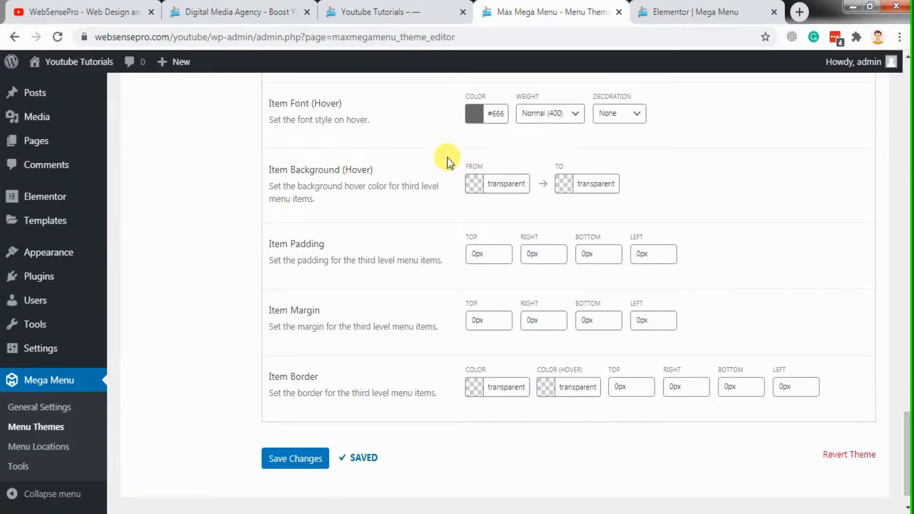
{"action": "left_click", "coordinate": [406, 7]}
{"action": "left_click", "coordinate": [300, 6]}
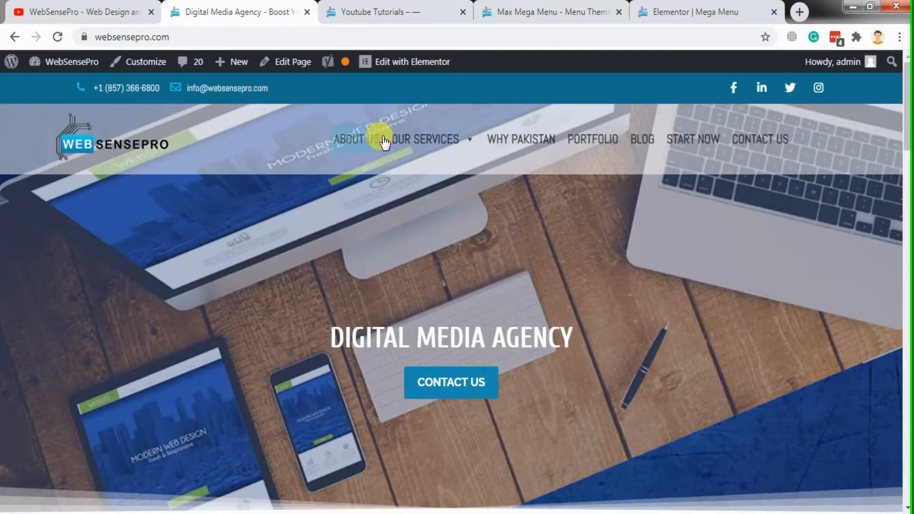
{"action": "mouse_move", "coordinate": [423, 138]}
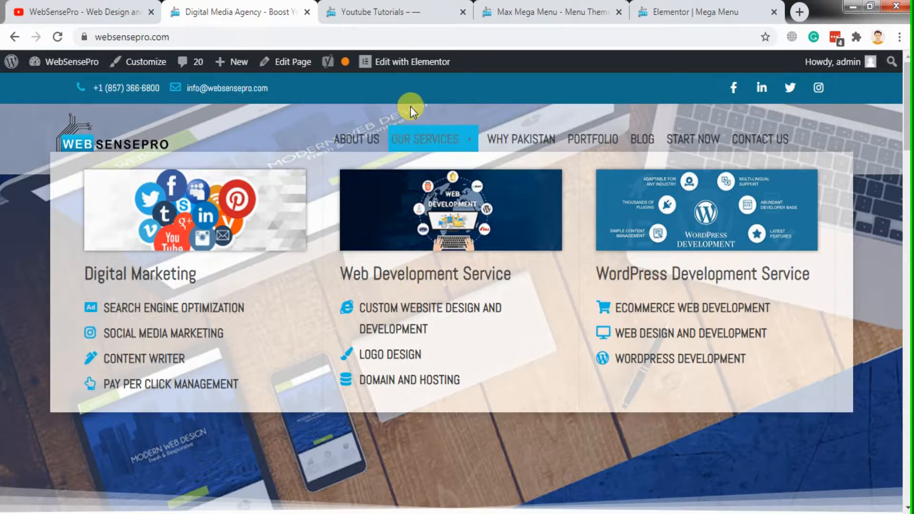
Open websensepro.com's Mega Menu section template for editing in Elementor in a new browser tab
{"action": "mouse_move", "coordinate": [438, 64]}
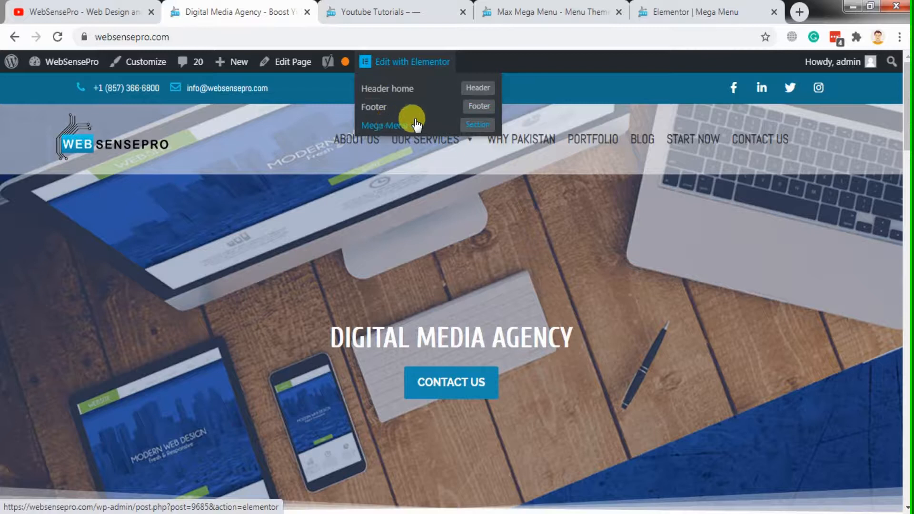
{"action": "right_click", "coordinate": [399, 126]}
{"action": "left_click", "coordinate": [401, 131]}
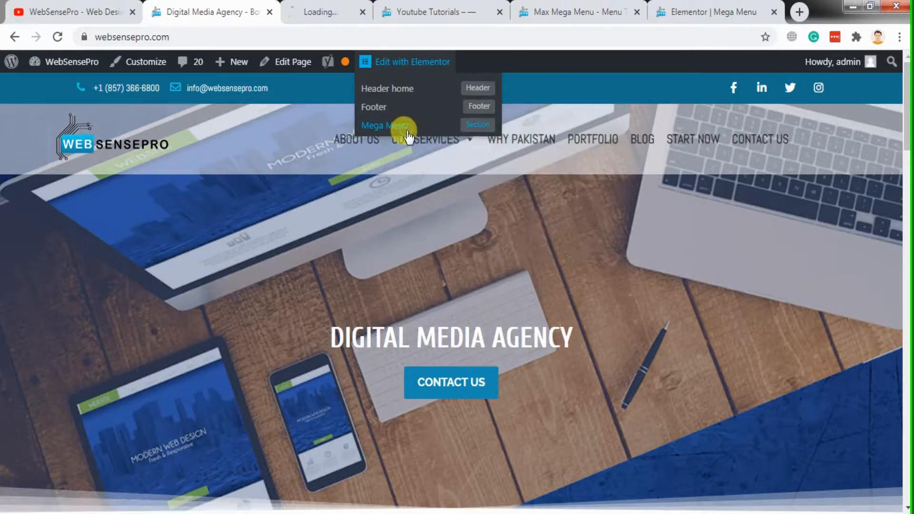
{"action": "left_click", "coordinate": [321, 6]}
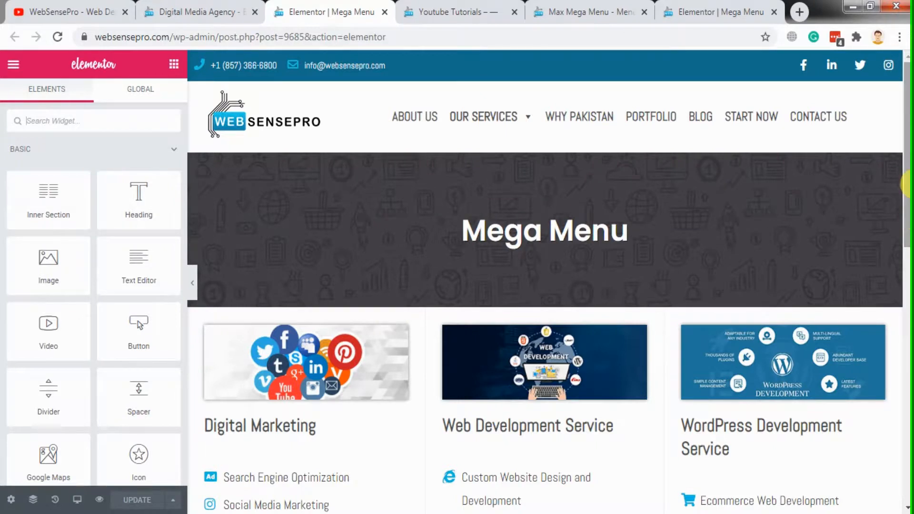
Save the three-column services section to the Elementor library as a template named mega-menu-template
{"action": "scroll", "coordinate": [907, 214], "scroll_direction": "down", "scroll_amount": 3}
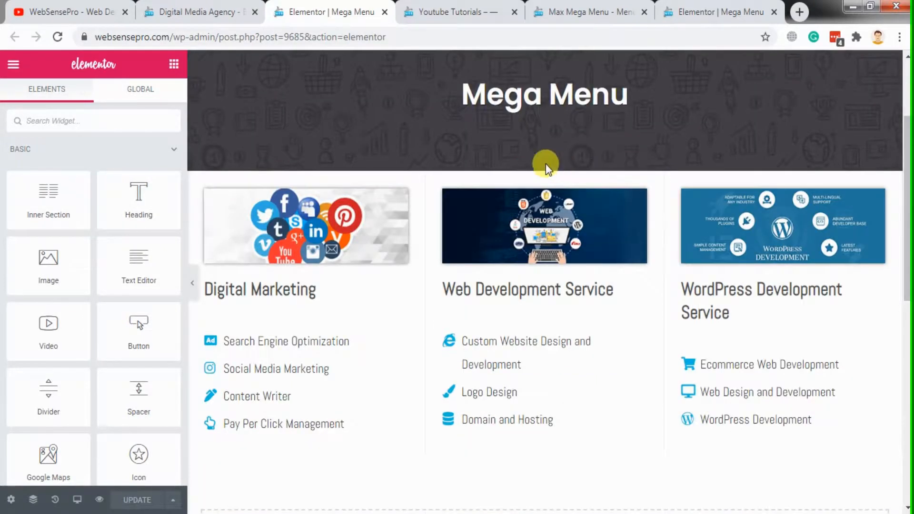
{"action": "right_click", "coordinate": [543, 167]}
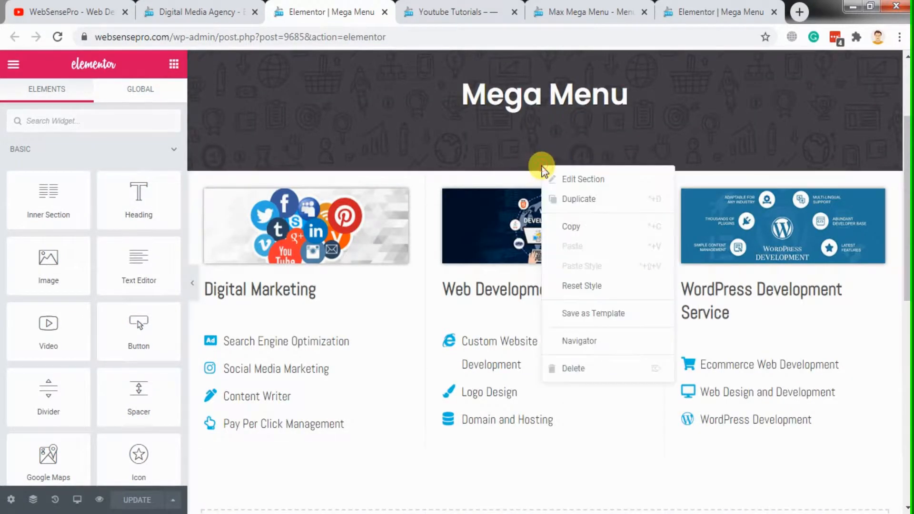
{"action": "left_click", "coordinate": [576, 317]}
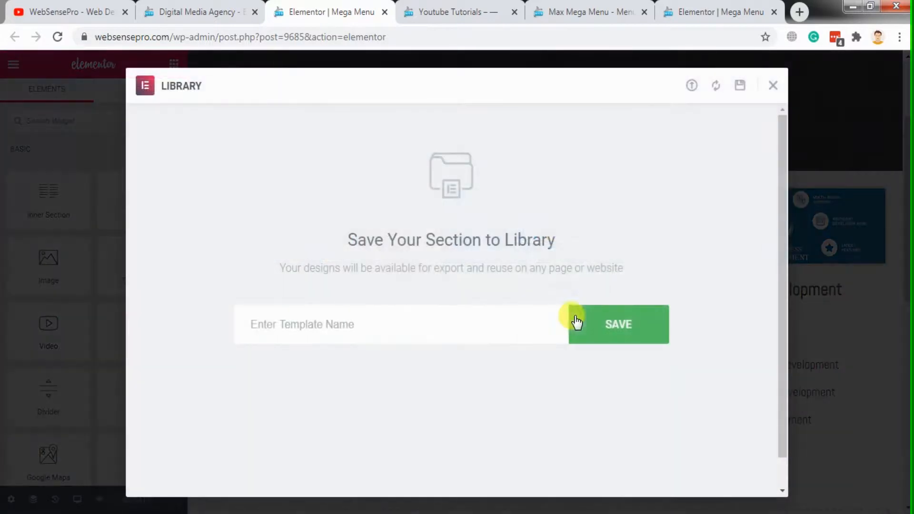
{"action": "left_click", "coordinate": [457, 322]}
{"action": "type", "text": "mega-menu-template"}
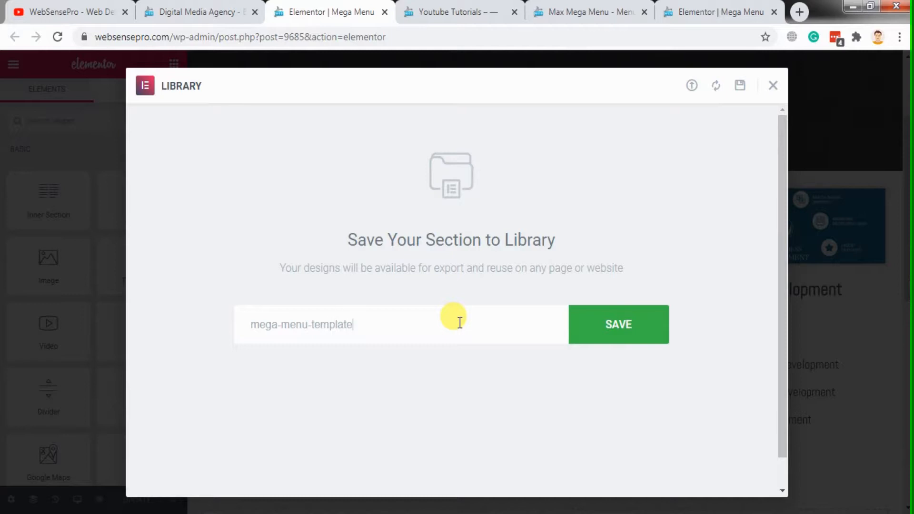
{"action": "left_click", "coordinate": [606, 327]}
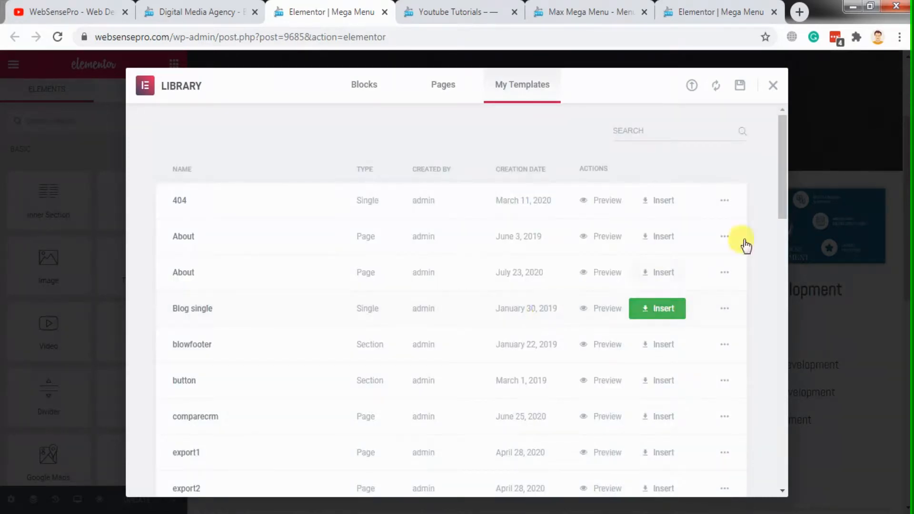
Export mega-menu-template from the saved templates as a JSON file
{"action": "left_click_drag", "start_coordinate": [786, 190], "coordinate": [775, 418]}
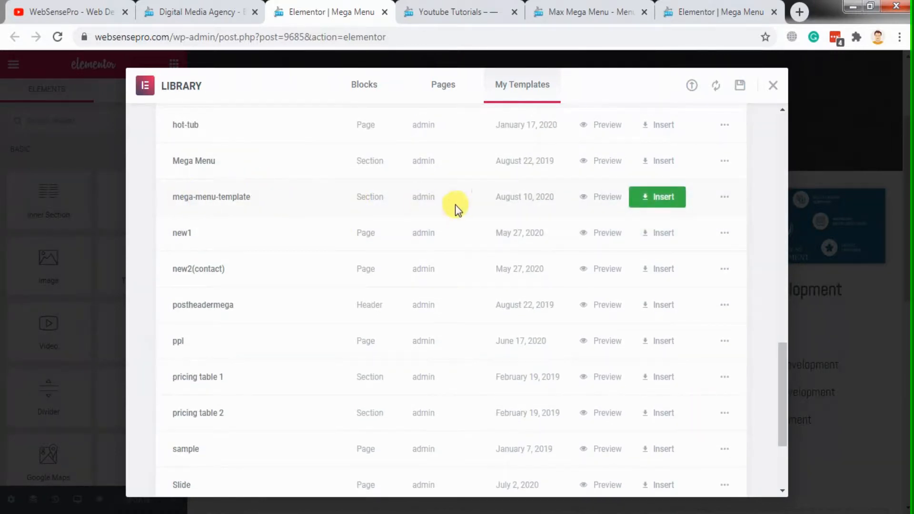
{"action": "left_click", "coordinate": [724, 197]}
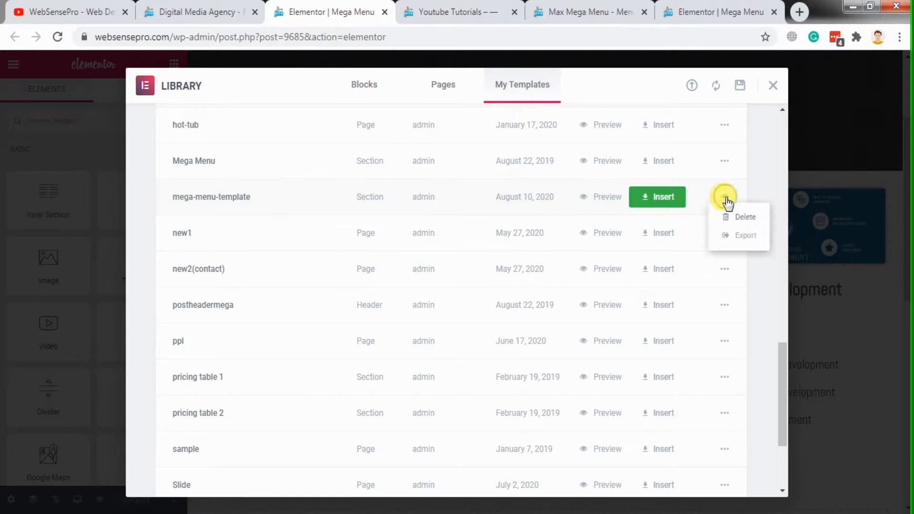
{"action": "left_click", "coordinate": [747, 235]}
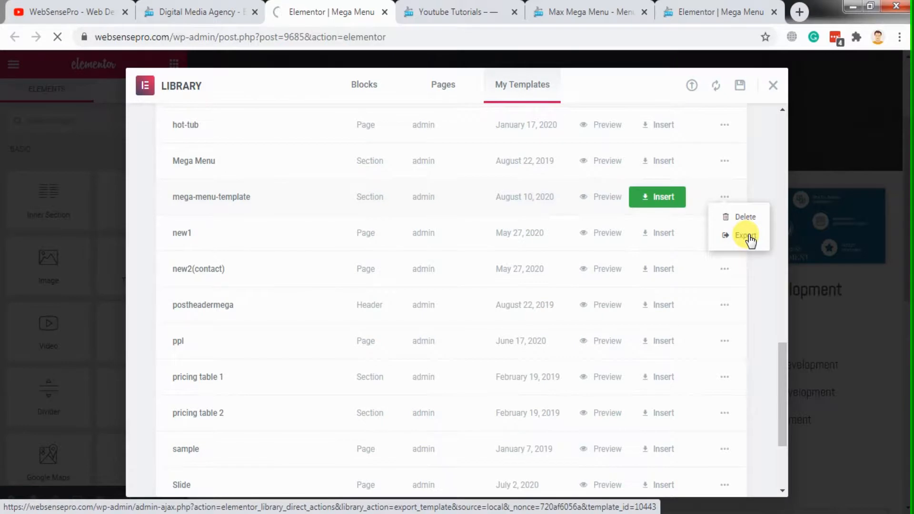
{"action": "left_click", "coordinate": [747, 236]}
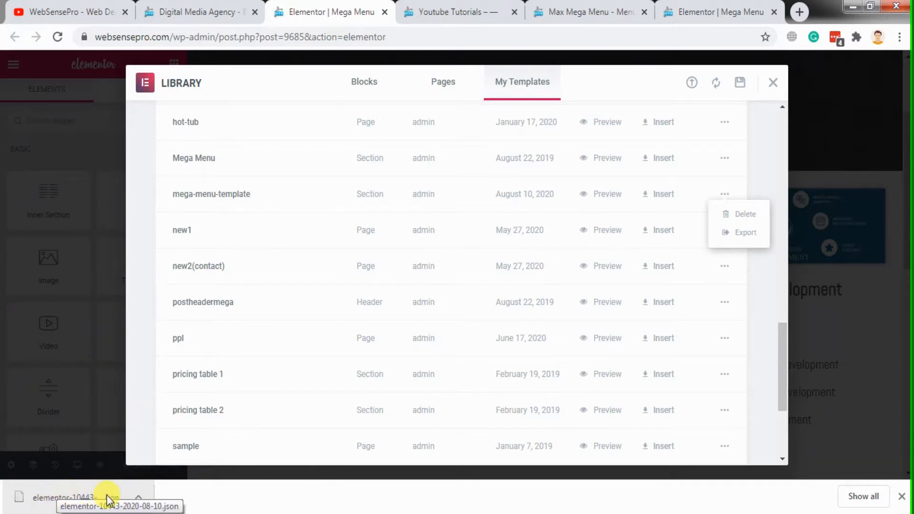
{"action": "left_click", "coordinate": [578, 11]}
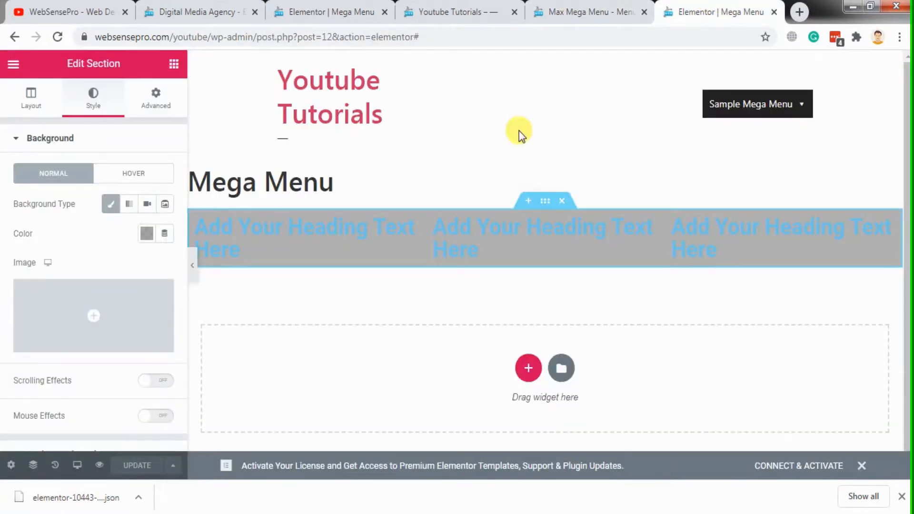
{"action": "left_click", "coordinate": [559, 370]}
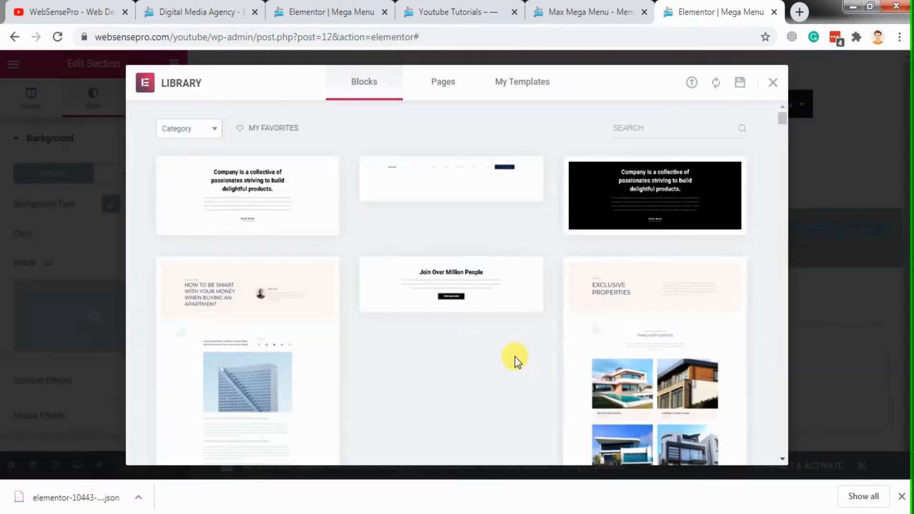
{"action": "left_click", "coordinate": [527, 89]}
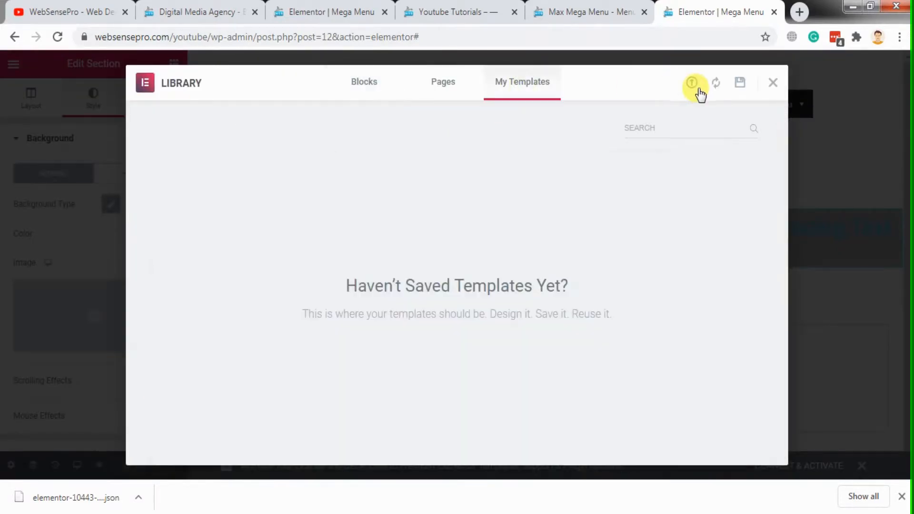
{"action": "left_click", "coordinate": [692, 84]}
{"action": "left_click_drag", "start_coordinate": [43, 507], "coordinate": [386, 332]}
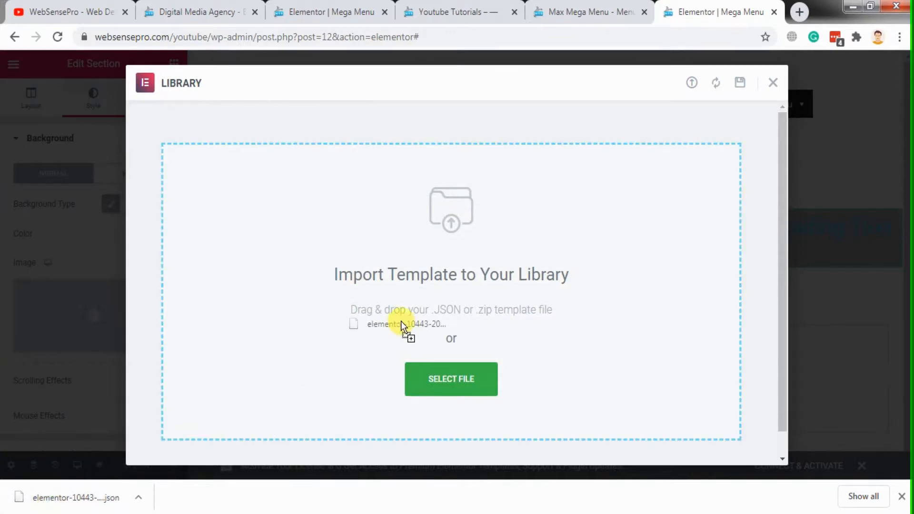
{"action": "left_click_drag", "start_coordinate": [435, 277], "coordinate": [434, 279]}
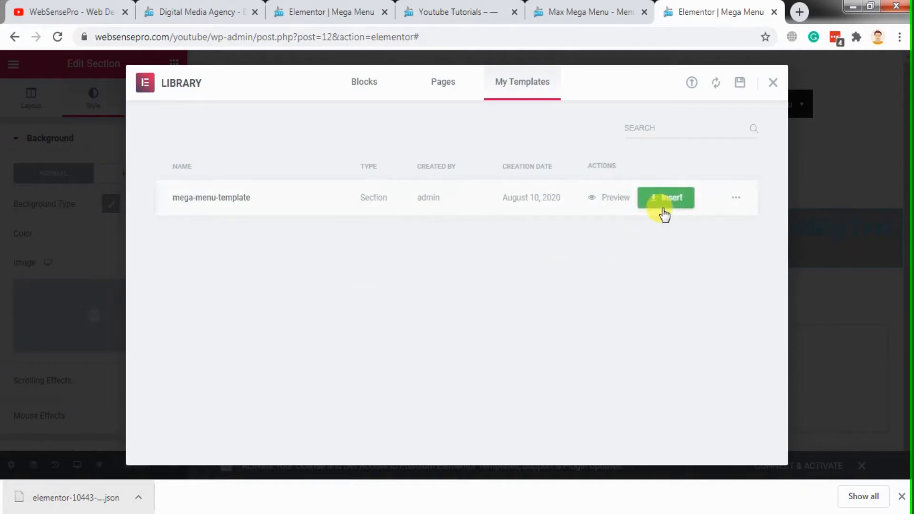
Insert mega-menu-template from the library into the Mega Menu template and review the inserted section
{"action": "left_click", "coordinate": [661, 207]}
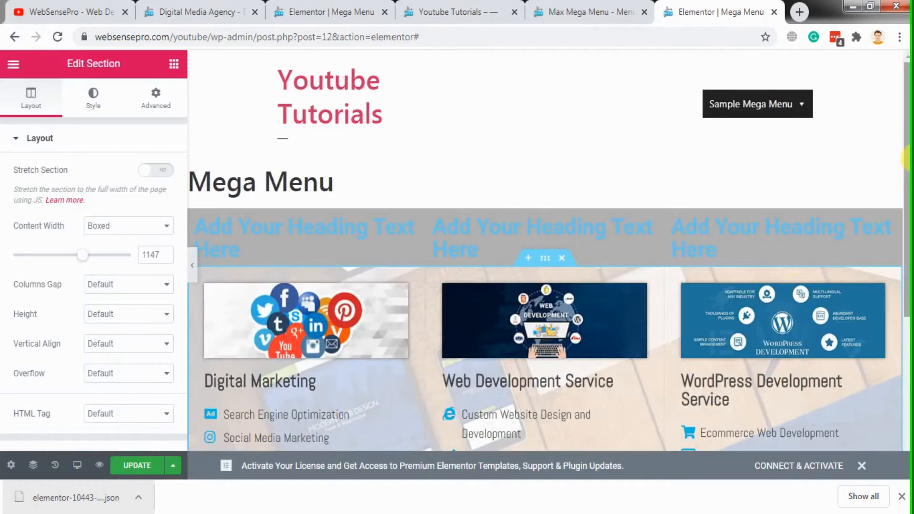
{"action": "scroll", "coordinate": [906, 214], "scroll_direction": "down", "scroll_amount": 2}
{"action": "scroll", "coordinate": [906, 214], "scroll_direction": "up", "scroll_amount": 1}
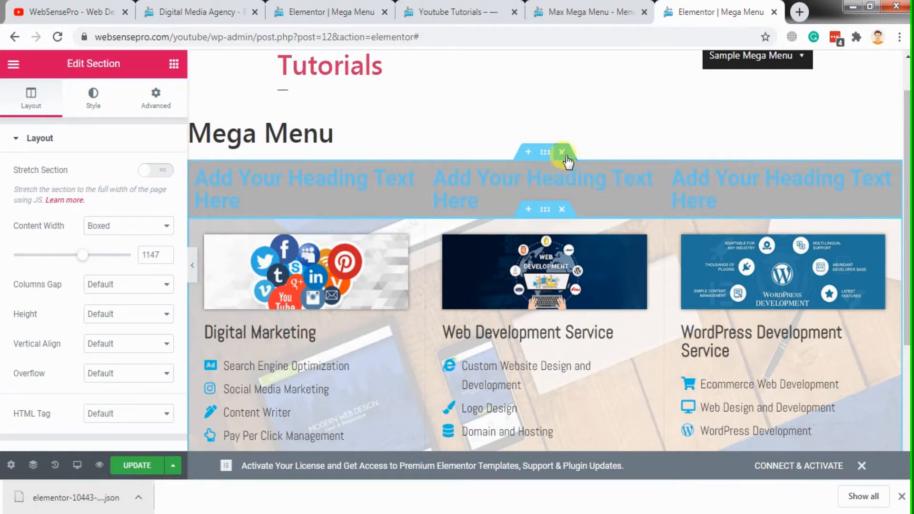
Delete the old three-column section of placeholder headings and update the Mega Menu template
{"action": "left_click", "coordinate": [562, 154]}
{"action": "scroll", "coordinate": [906, 205], "scroll_direction": "down", "scroll_amount": 1}
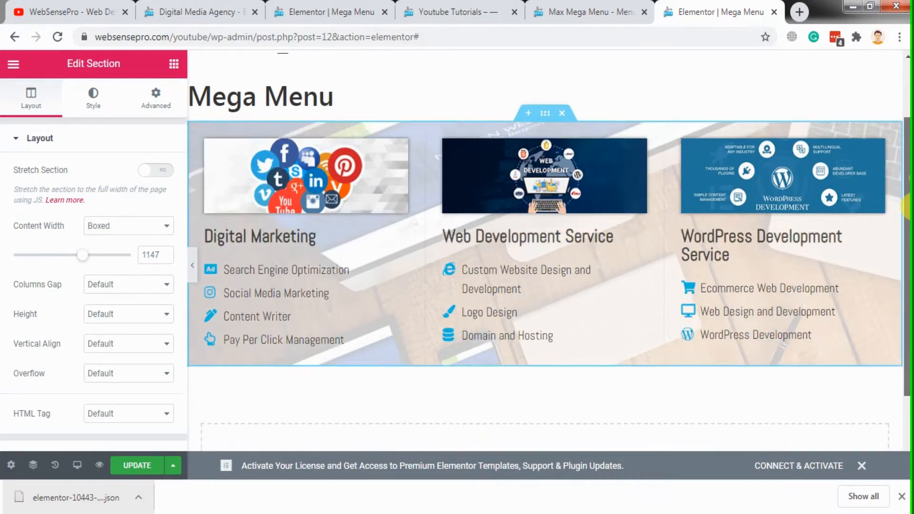
{"action": "left_click", "coordinate": [138, 465]}
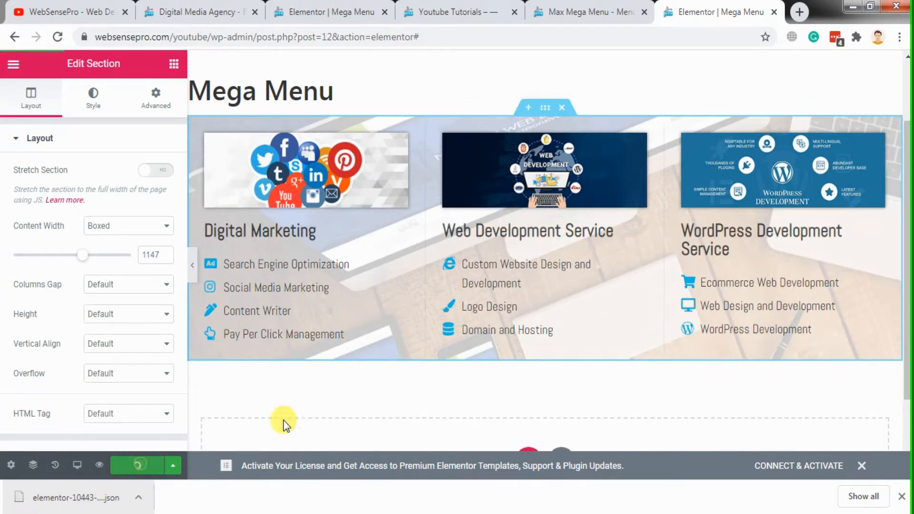
{"action": "left_click_drag", "start_coordinate": [907, 321], "coordinate": [906, 274]}
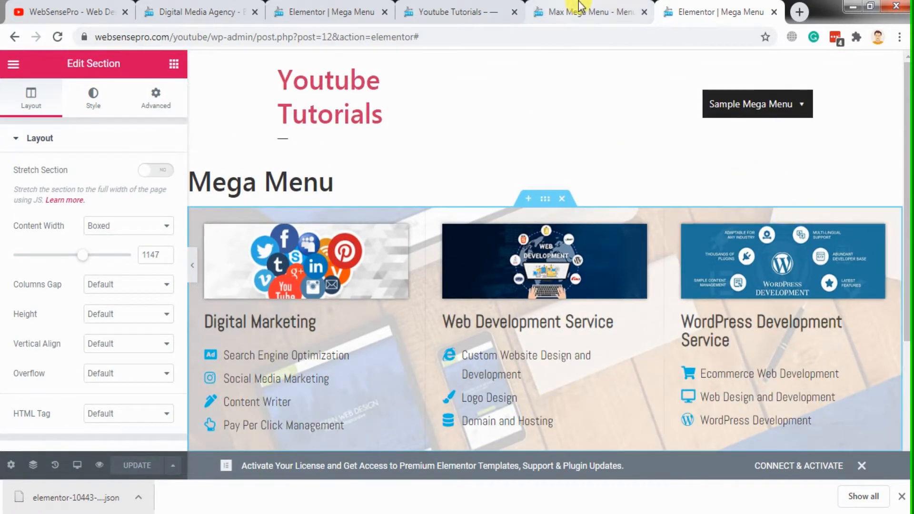
Reload the Youtube Tutorials site's front page and open the Sample Mega Menu dropdown to check its layout
{"action": "left_click", "coordinate": [580, 6]}
{"action": "left_click", "coordinate": [471, 7]}
{"action": "left_click", "coordinate": [476, 36]}
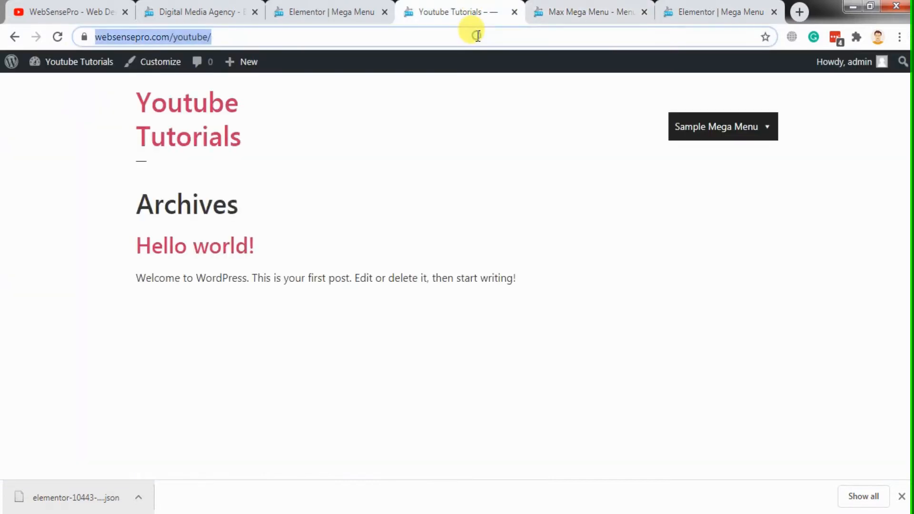
{"action": "key", "text": "Return"}
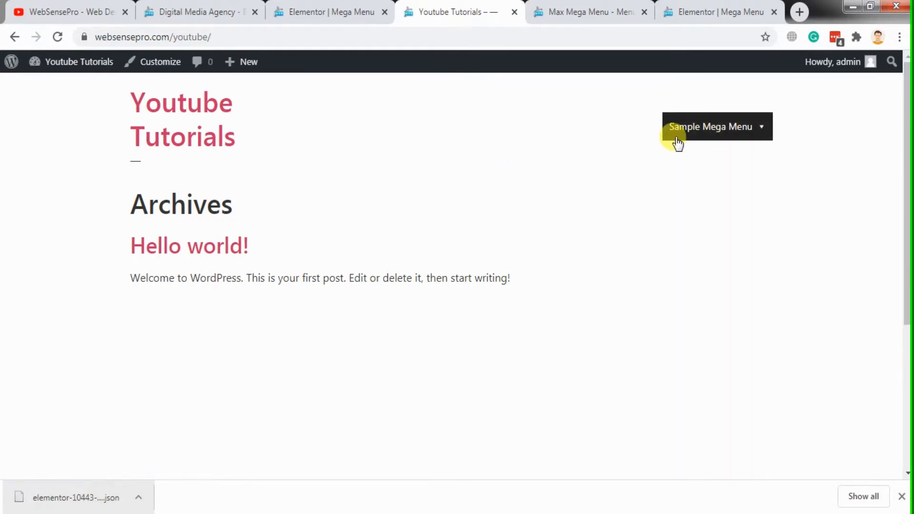
{"action": "mouse_move", "coordinate": [718, 138]}
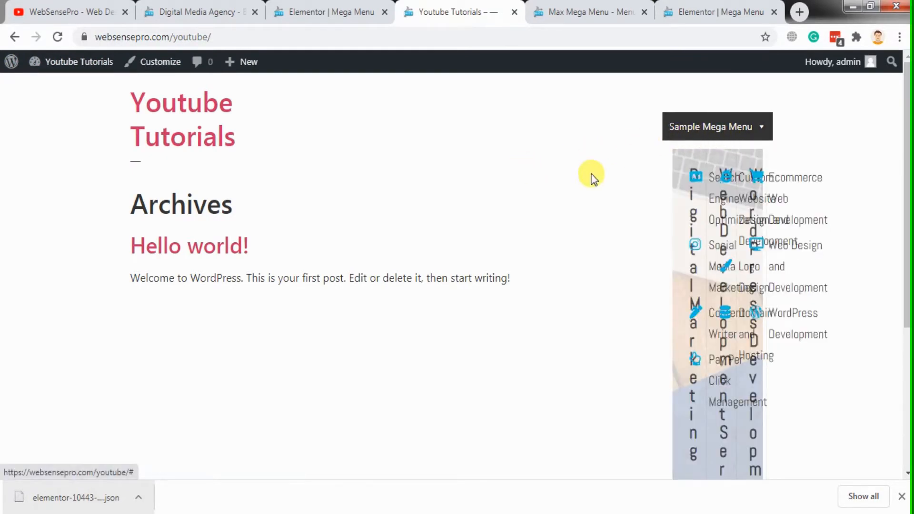
Turn on Stretch Section for the three-column services section in the Mega Menu template and update the template
{"action": "left_click", "coordinate": [690, 7]}
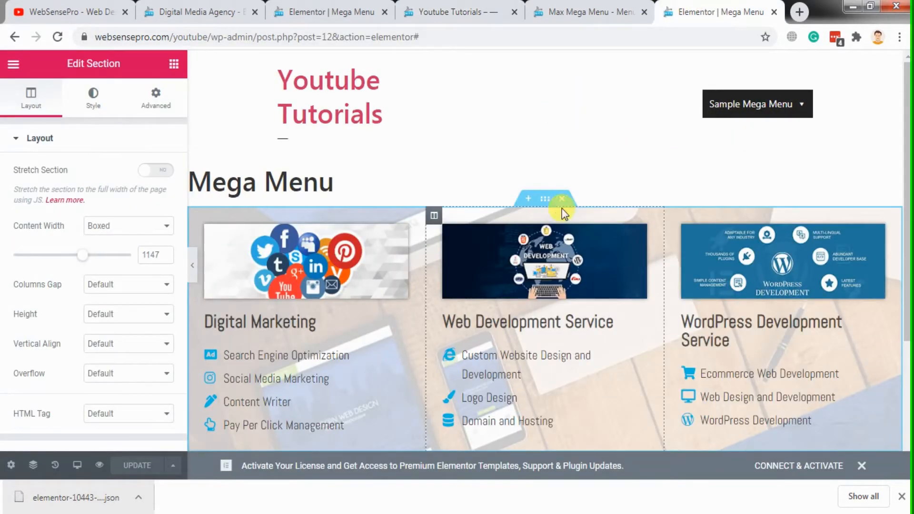
{"action": "left_click", "coordinate": [161, 171]}
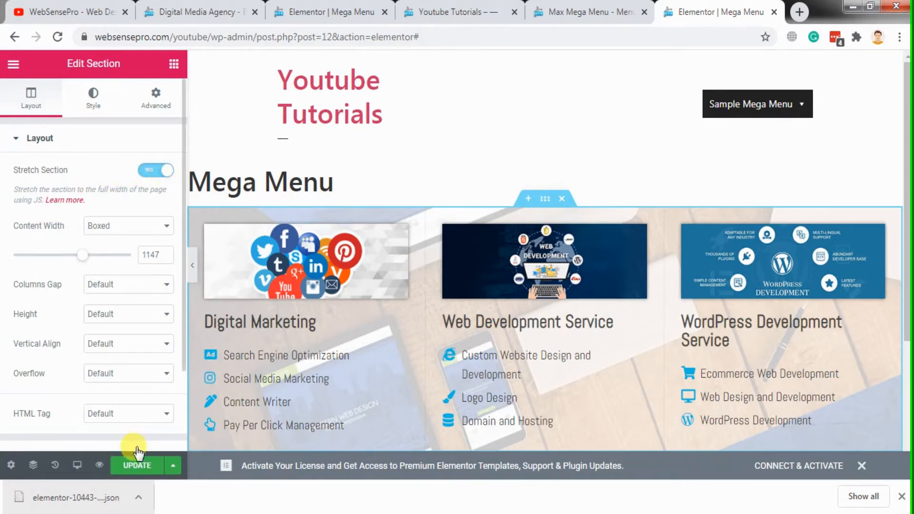
{"action": "left_click", "coordinate": [135, 468]}
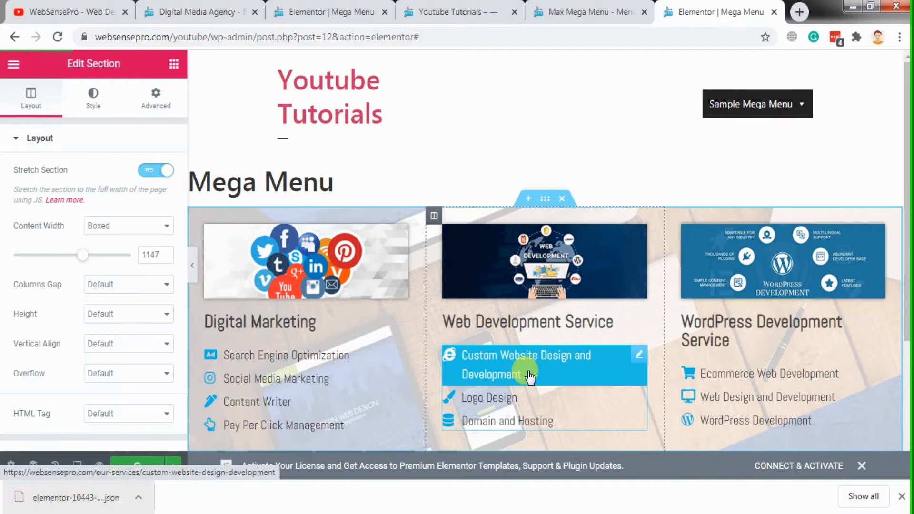
{"action": "left_click", "coordinate": [547, 284]}
Refresh the Youtube Tutorials front page and open the Sample Mega Menu dropdown to examine the stretched section
{"action": "left_click", "coordinate": [458, 7]}
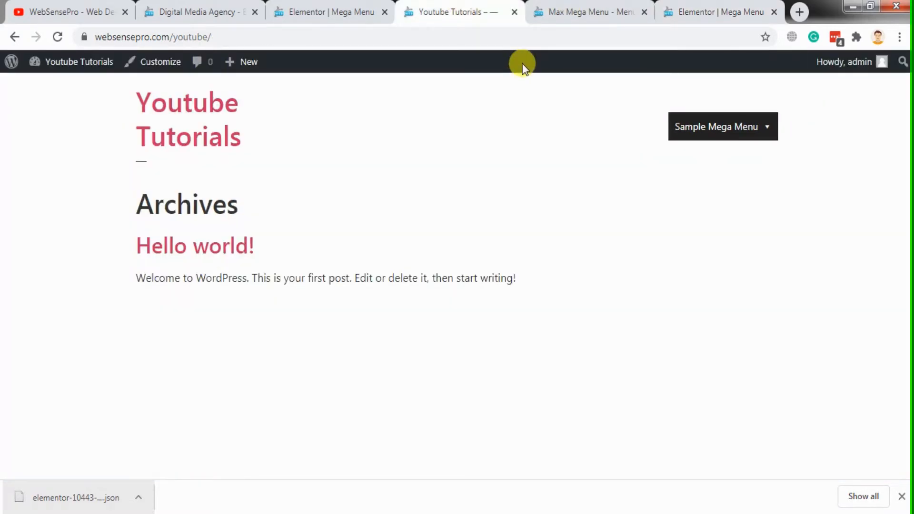
{"action": "key", "text": "F5"}
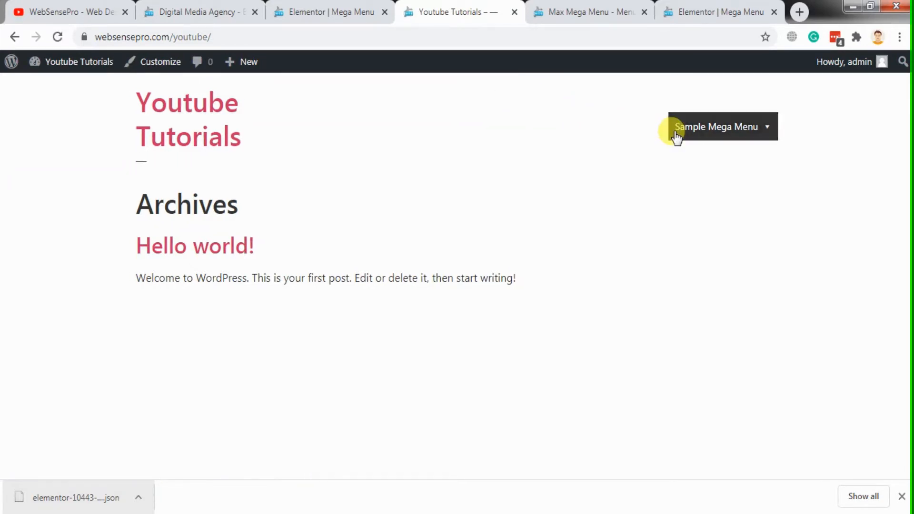
{"action": "mouse_move", "coordinate": [748, 128]}
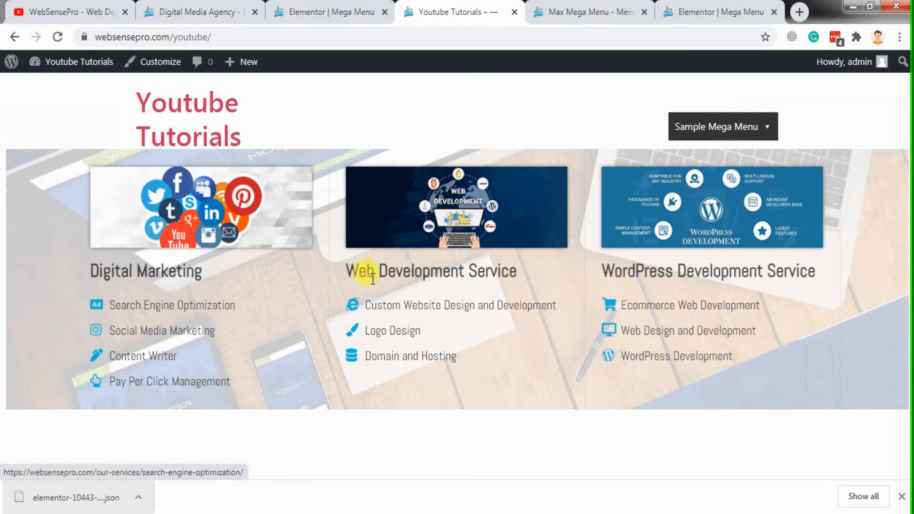
In the Mega Menu template, examine the link of the Search Engine Optimization item in the Digital Marketing icon list and review the three columns
{"action": "left_click", "coordinate": [696, 6]}
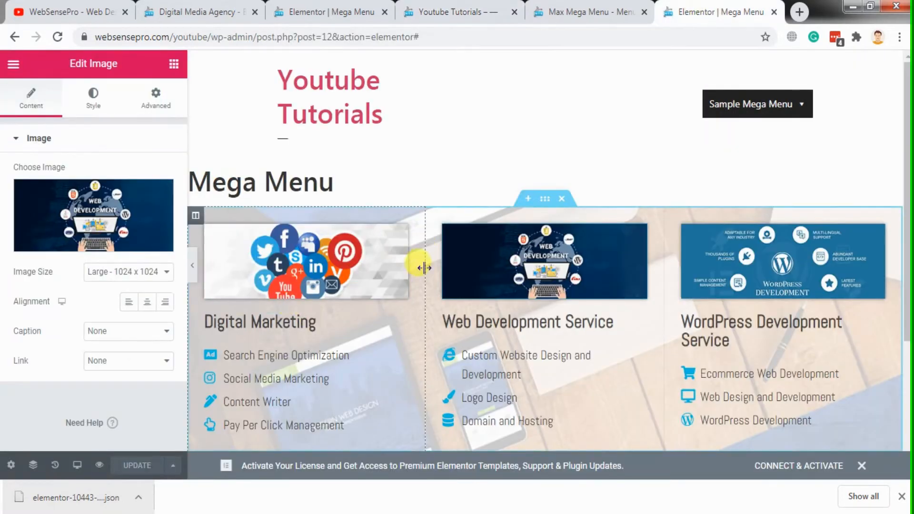
{"action": "left_click", "coordinate": [395, 358]}
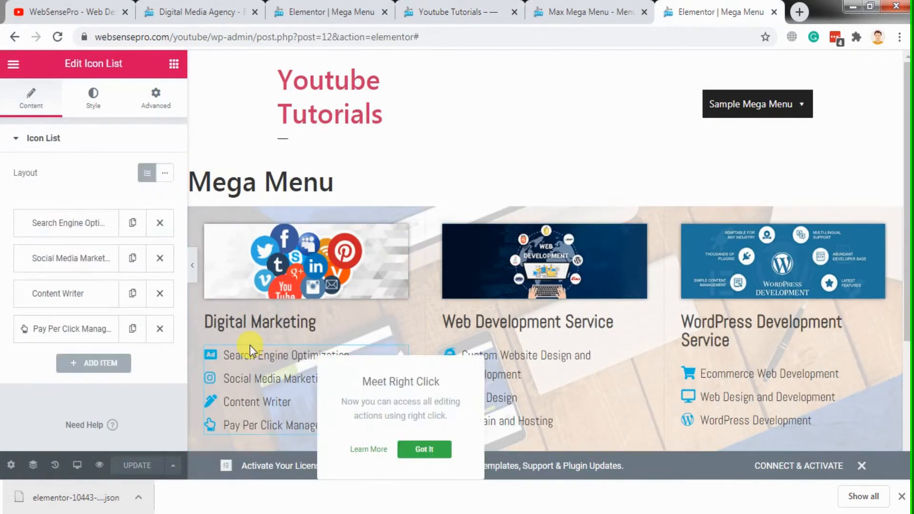
{"action": "left_click", "coordinate": [61, 224]}
{"action": "scroll", "coordinate": [62, 404], "scroll_direction": "down", "scroll_amount": 2}
{"action": "scroll", "coordinate": [65, 411], "scroll_direction": "down", "scroll_amount": 3}
{"action": "left_click_drag", "start_coordinate": [116, 205], "coordinate": [72, 204]}
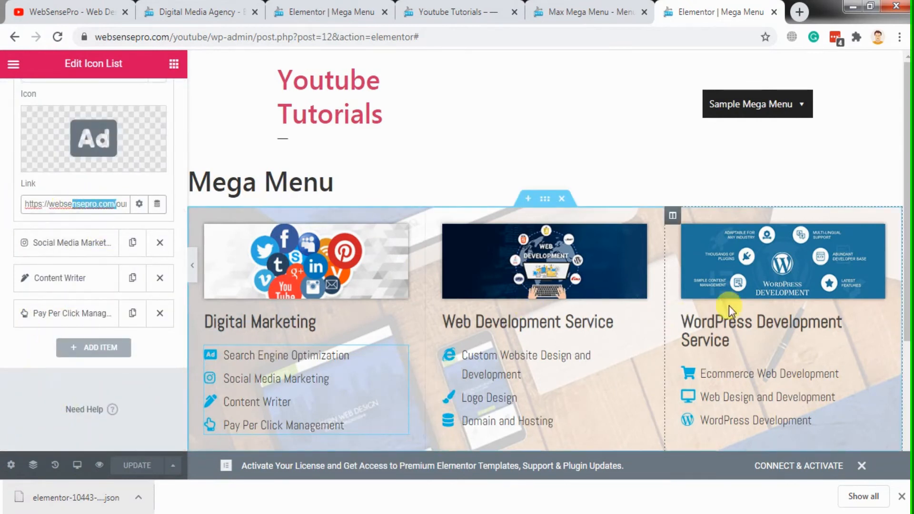
{"action": "scroll", "coordinate": [906, 265], "scroll_direction": "down", "scroll_amount": 1}
{"action": "left_click_drag", "start_coordinate": [907, 267], "coordinate": [906, 298]}
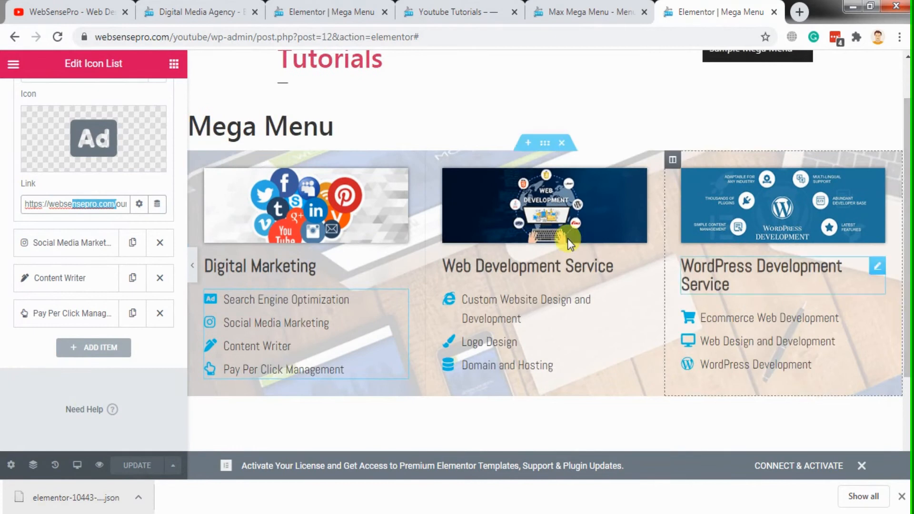
{"action": "left_click_drag", "start_coordinate": [640, 178], "coordinate": [582, 158]}
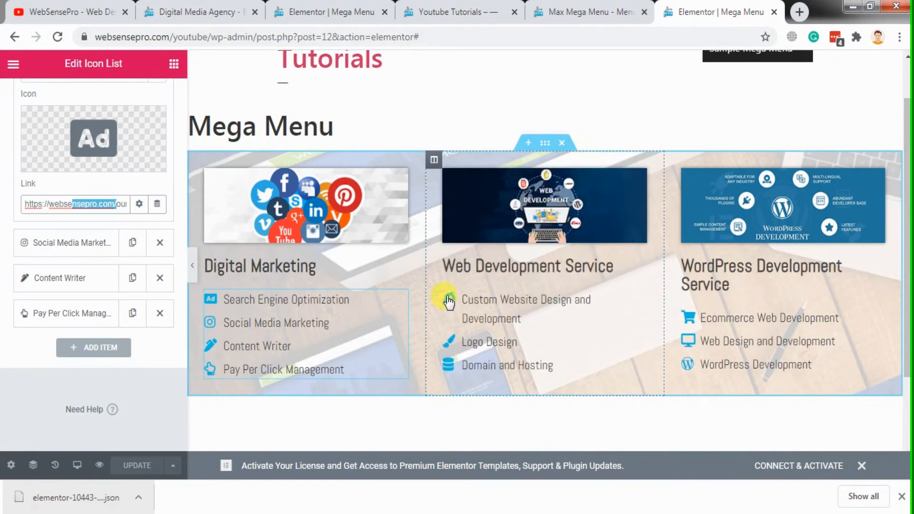